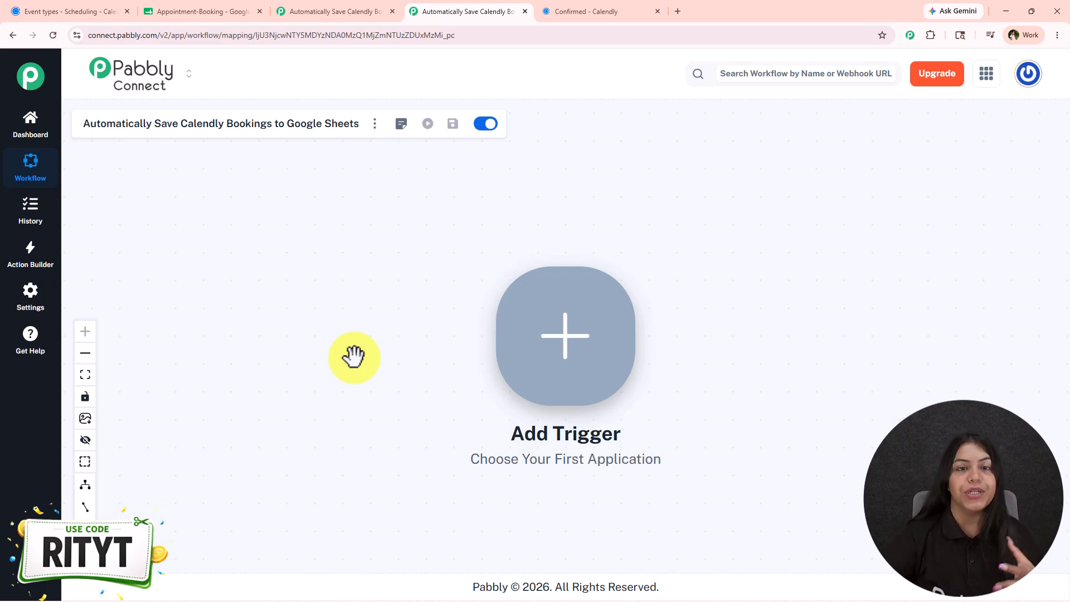
- Add Calendly as the workflow trigger with the Invitee Created (User) event
{"action": "left_click_drag", "start_coordinate": [695, 320], "coordinate": [353, 236]}
{"action": "left_click", "coordinate": [226, 291]}
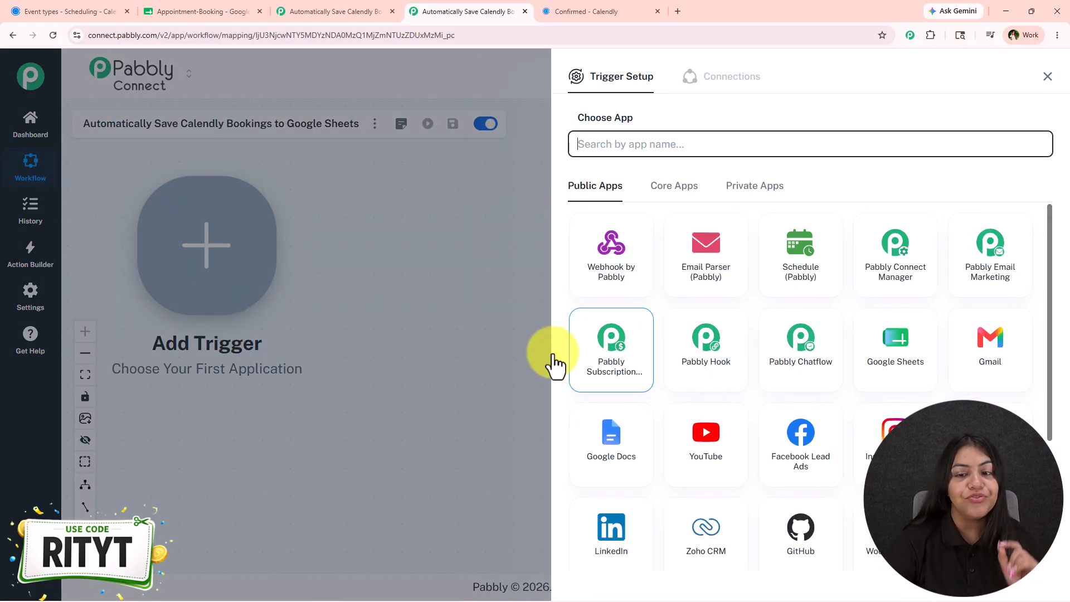
{"action": "type", "text": "Ca"}
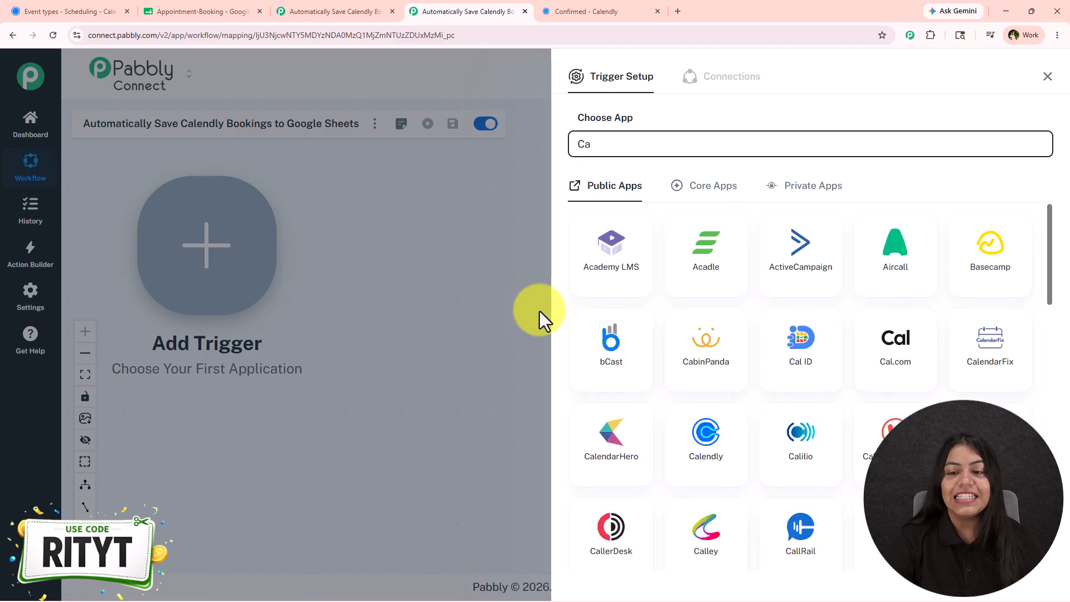
{"action": "left_click", "coordinate": [714, 443]}
{"action": "left_click", "coordinate": [735, 205]}
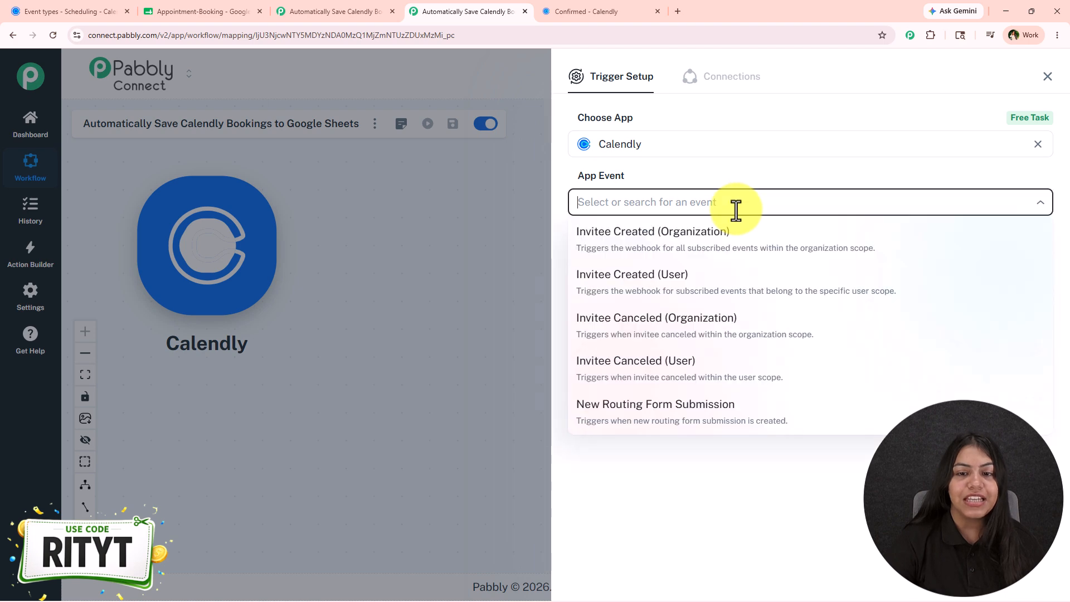
{"action": "left_click", "coordinate": [629, 278]}
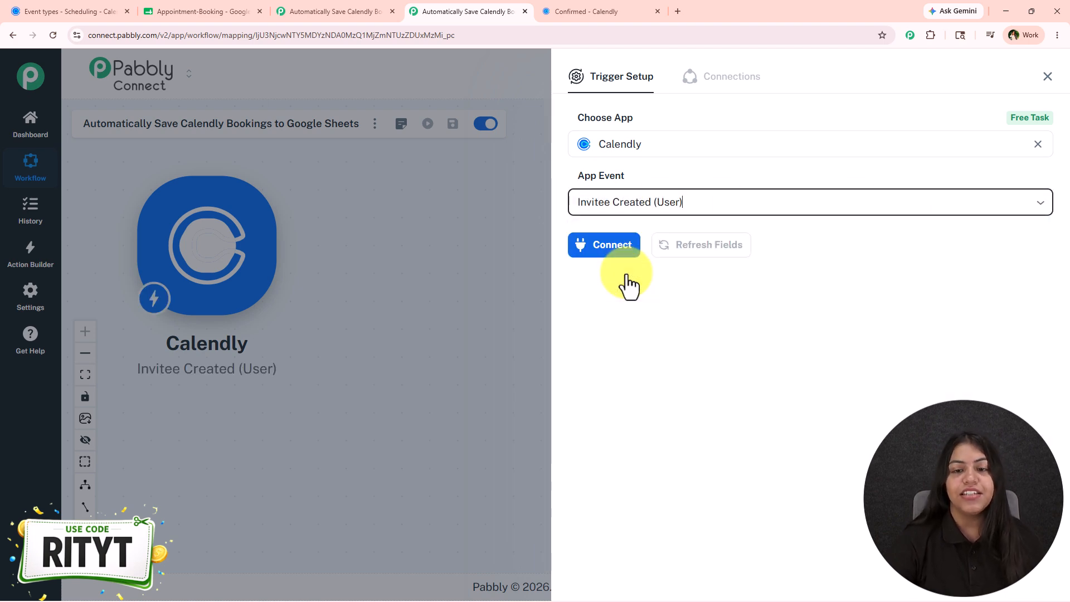
- Add a new Calendly connection and connect the Calendly account to the trigger
{"action": "left_click", "coordinate": [641, 201]}
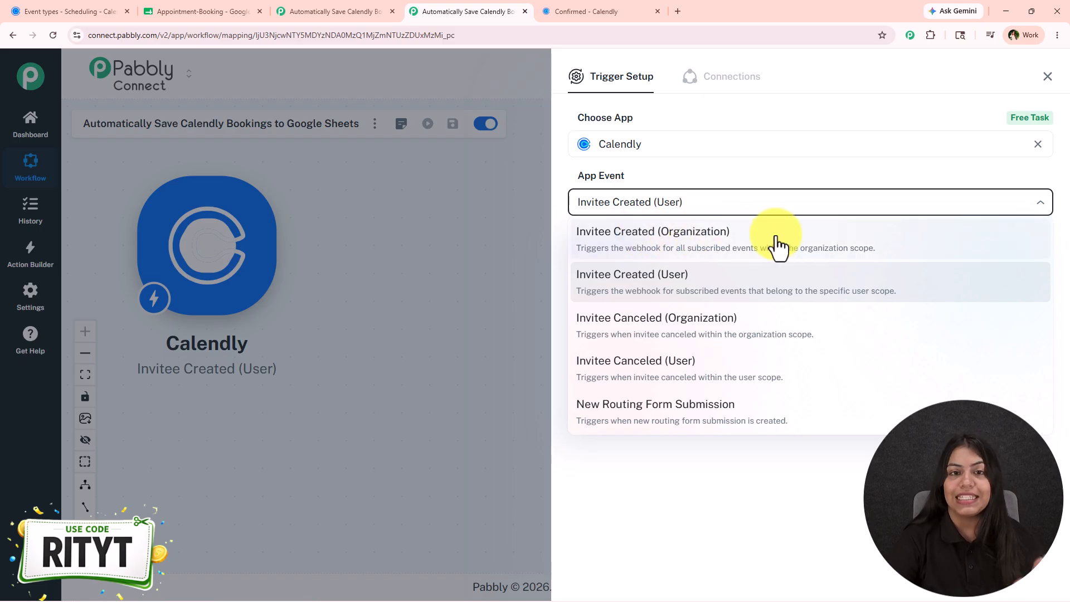
{"action": "left_click", "coordinate": [692, 486]}
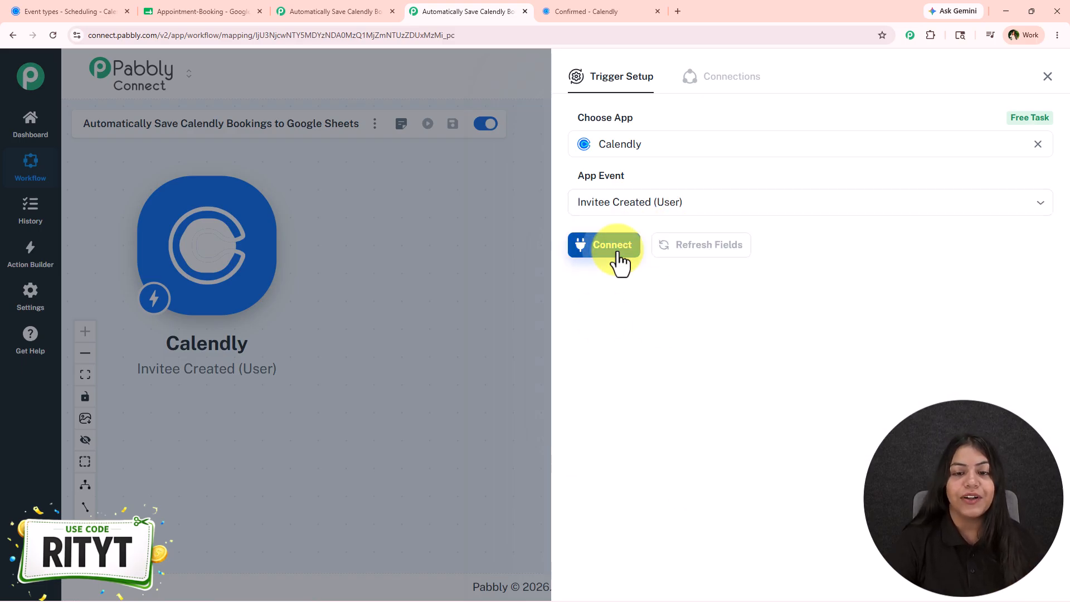
{"action": "left_click", "coordinate": [618, 254]}
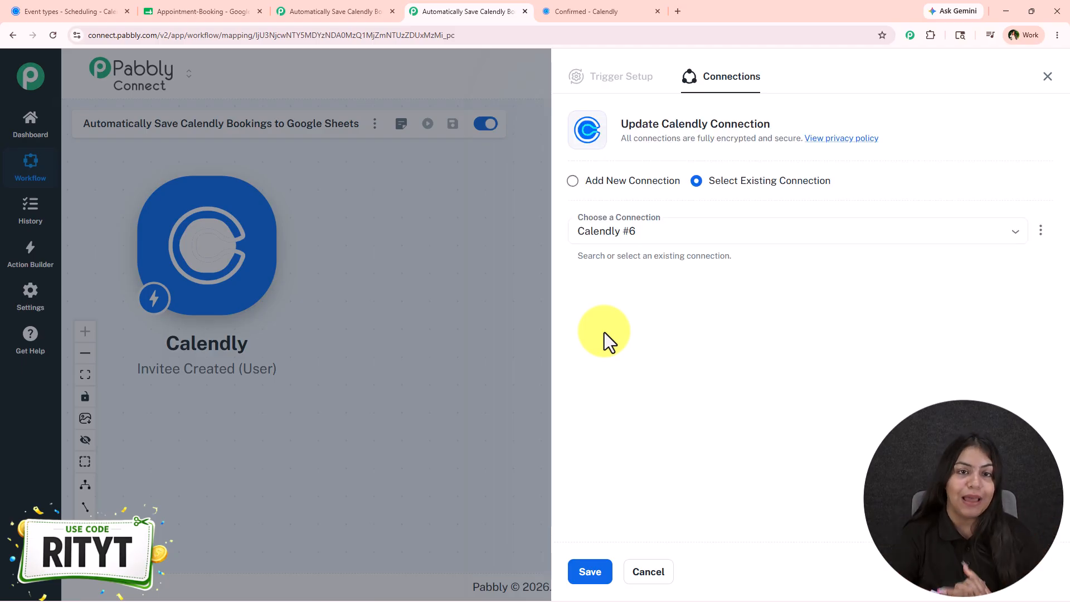
{"action": "left_click", "coordinate": [627, 184]}
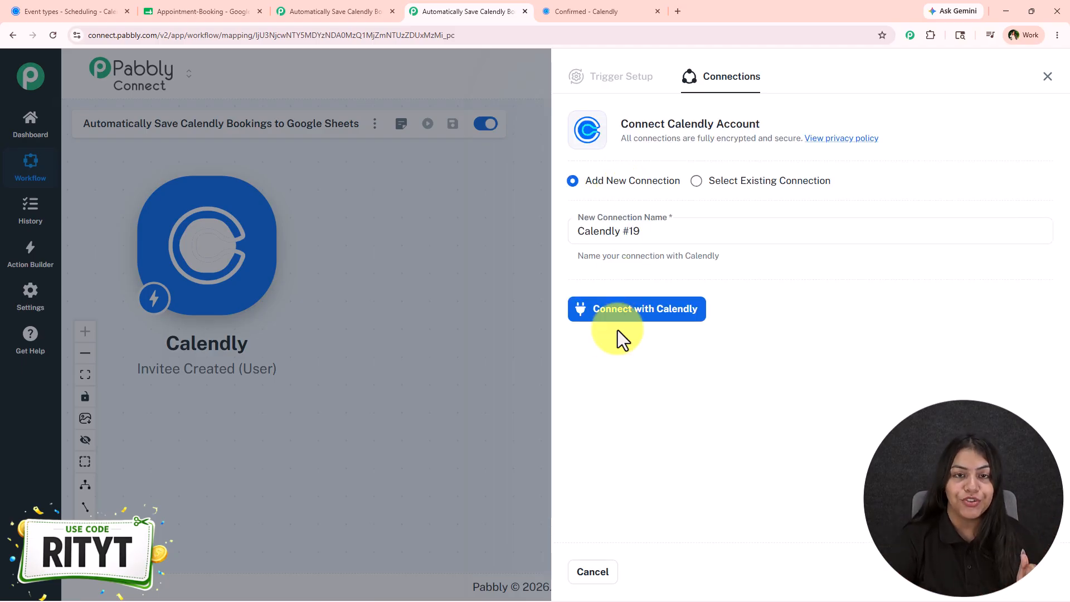
{"action": "left_click", "coordinate": [716, 184]}
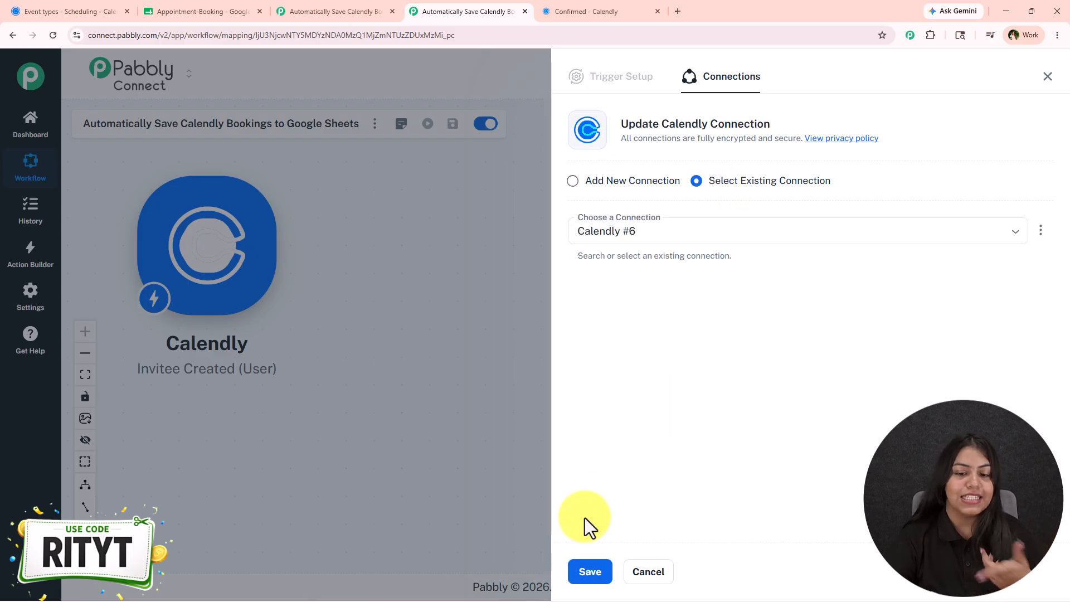
{"action": "left_click", "coordinate": [627, 184]}
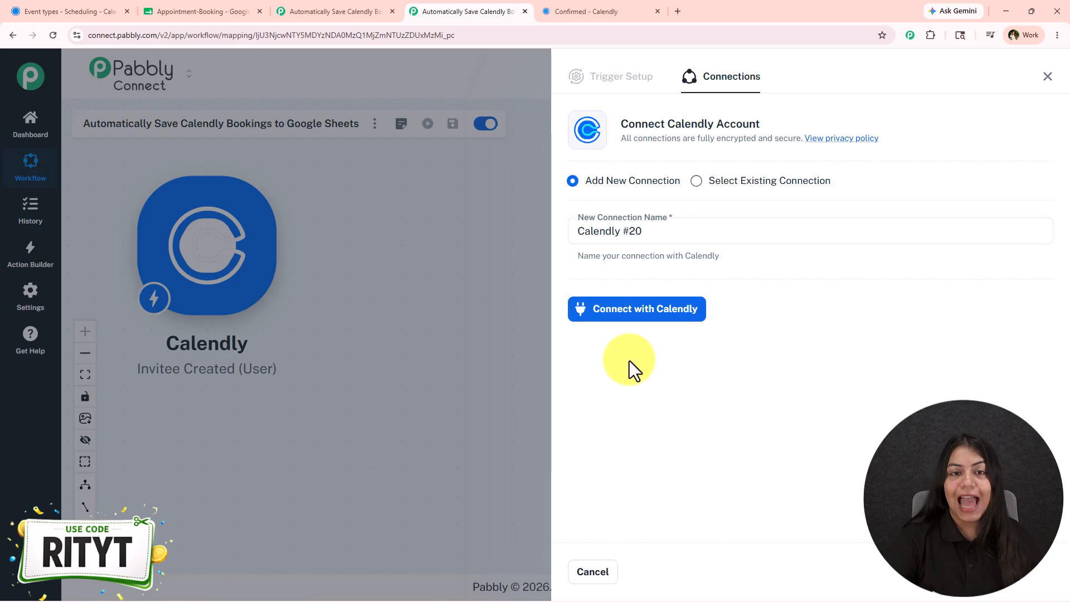
{"action": "left_click", "coordinate": [636, 315]}
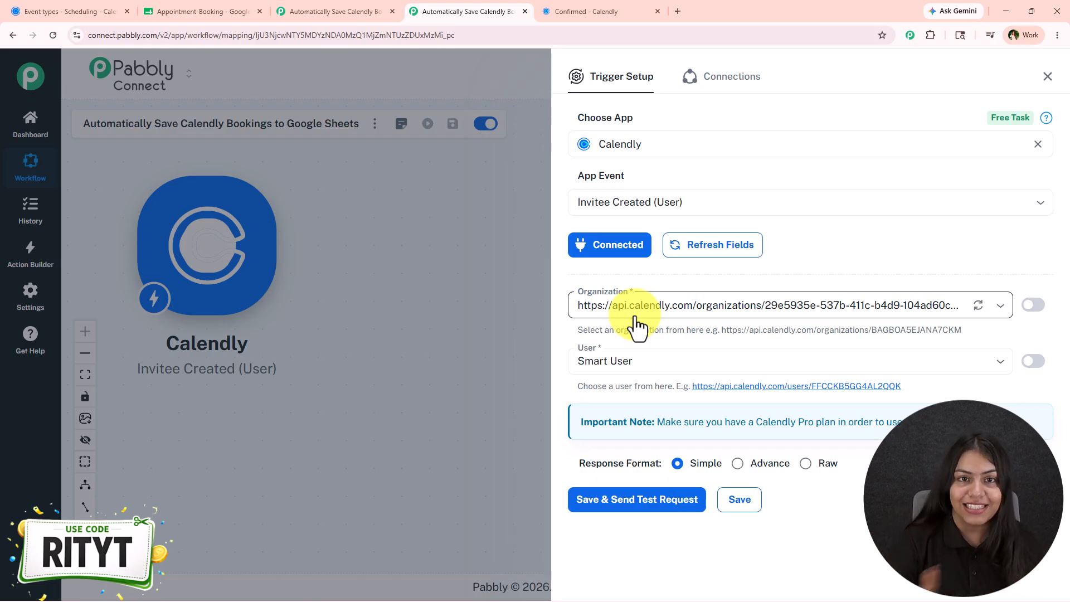
- Select the Calendly organization and Smart User, then save and send a test request to await the webhook
{"action": "left_click", "coordinate": [723, 306]}
{"action": "left_click", "coordinate": [669, 333]}
{"action": "left_click", "coordinate": [637, 363]}
{"action": "left_click", "coordinate": [783, 390]}
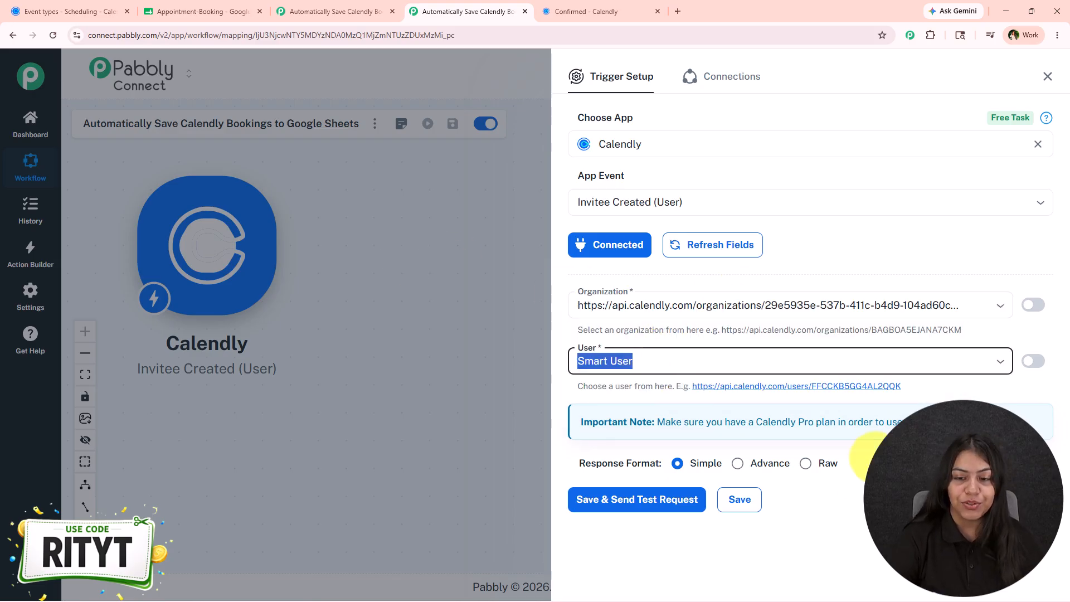
{"action": "left_click", "coordinate": [851, 480]}
{"action": "left_click", "coordinate": [636, 502]}
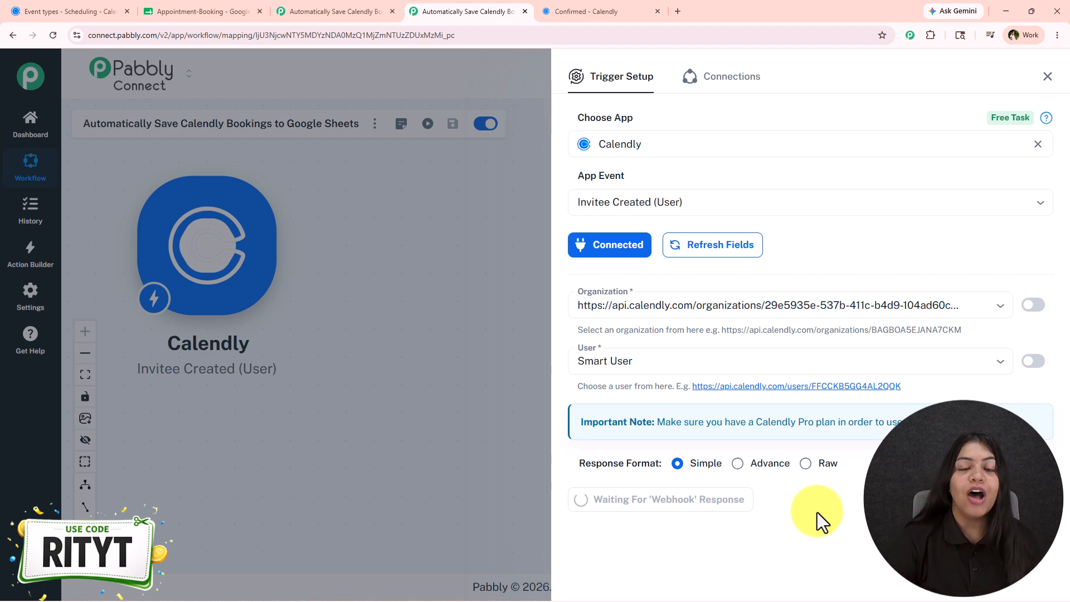
- Copy the 30 Minute Meeting booking link and open it in a new browser tab
{"action": "left_click", "coordinate": [34, 10]}
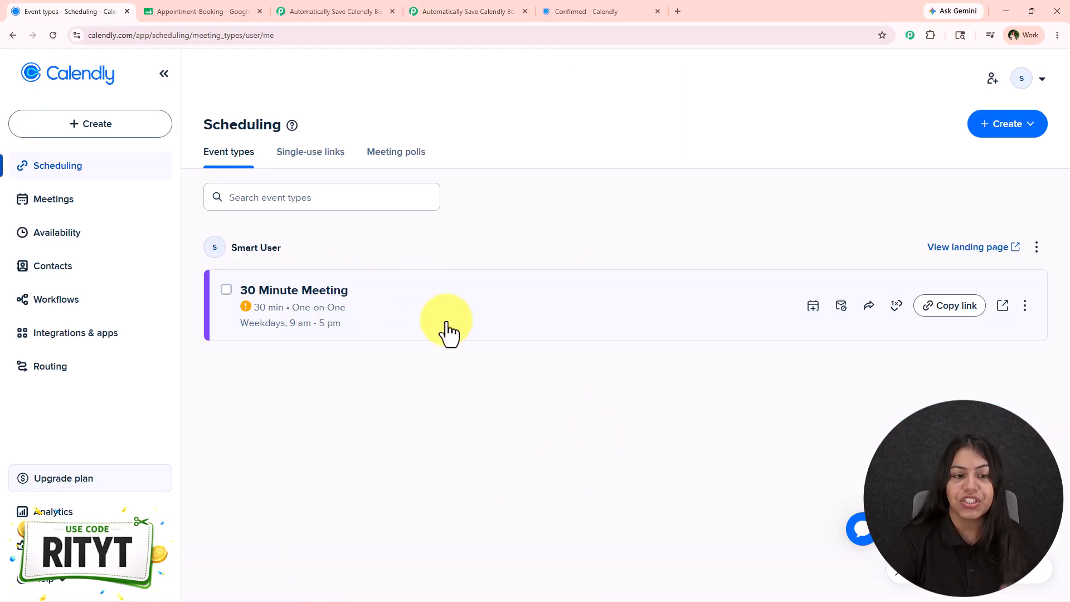
{"action": "left_click", "coordinate": [954, 311]}
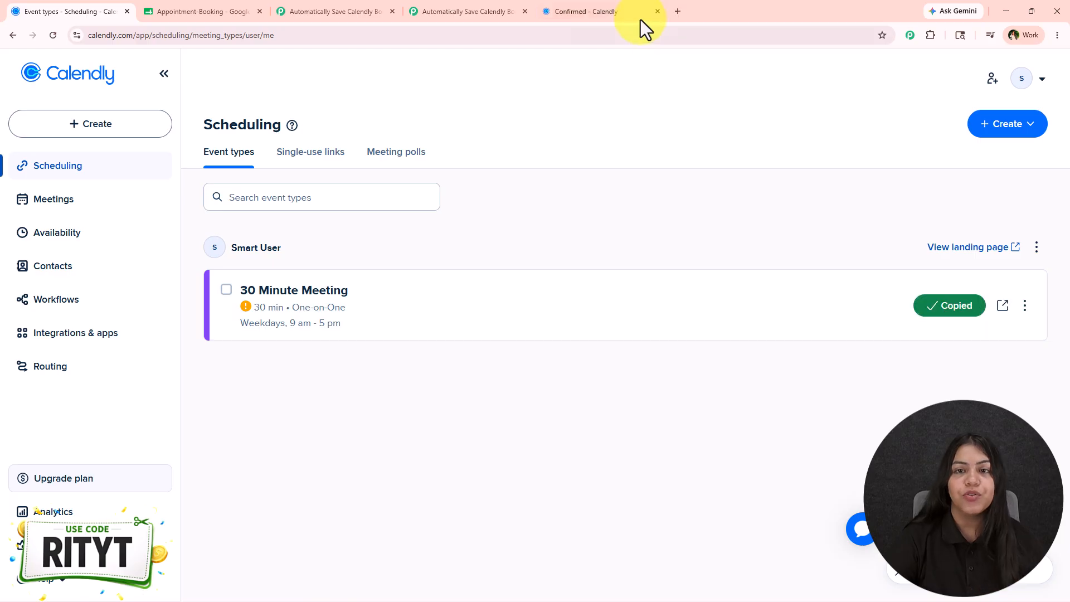
{"action": "left_click", "coordinate": [647, 13]}
{"action": "left_click", "coordinate": [673, 12]}
{"action": "key", "text": "ctrl+v"}
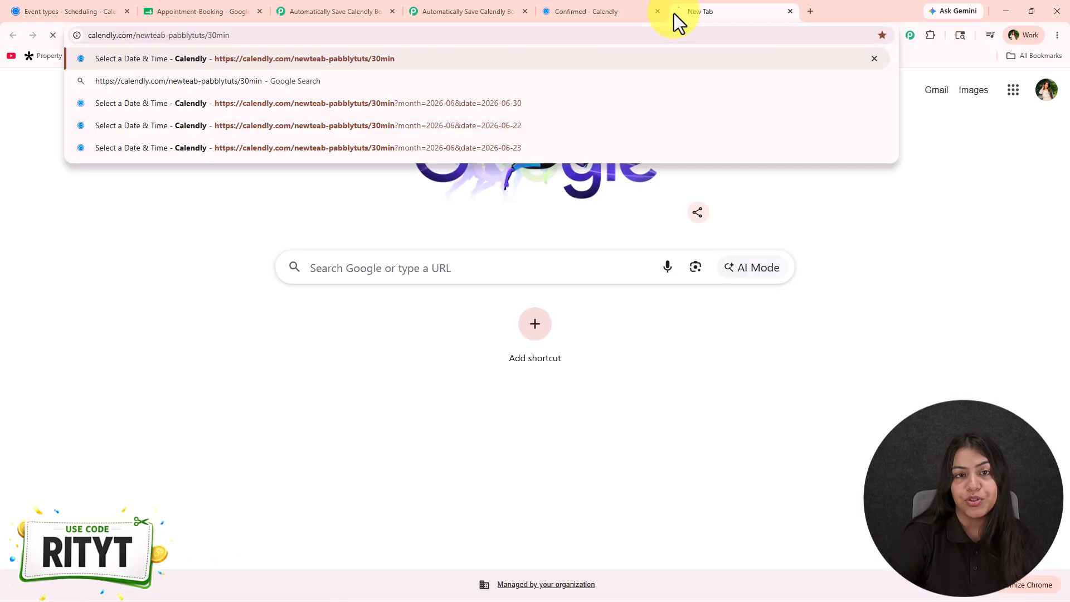
{"action": "key", "text": "Return"}
{"action": "left_click", "coordinate": [657, 12]}
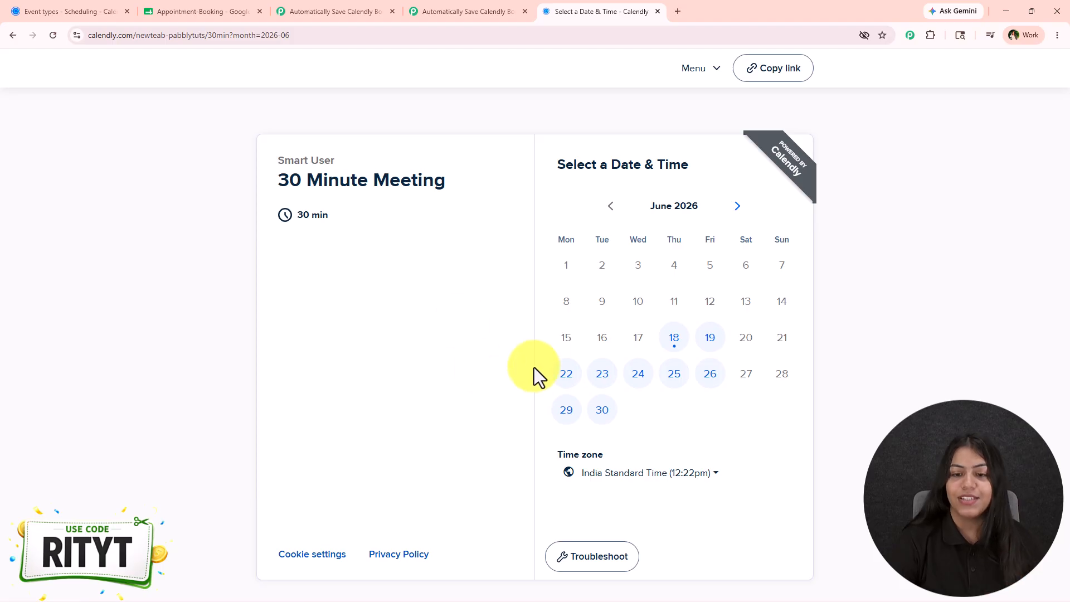
- Pick Thursday, June 25, 2026 at 2:00pm as the meeting slot and continue
{"action": "left_click", "coordinate": [672, 384]}
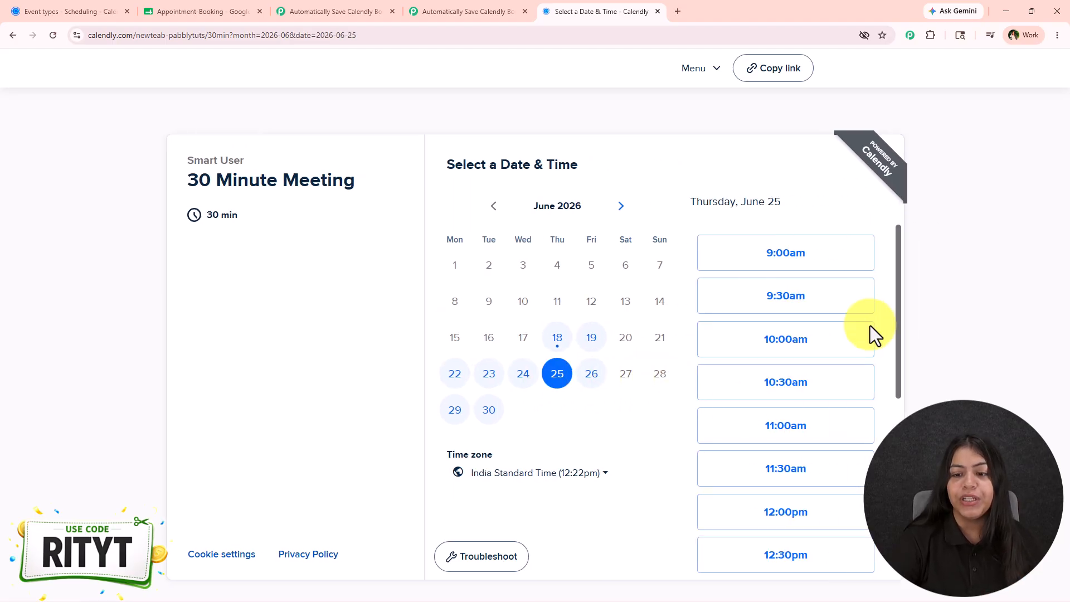
{"action": "scroll", "coordinate": [837, 351], "scroll_direction": "down", "scroll_amount": 6}
{"action": "left_click", "coordinate": [797, 362]}
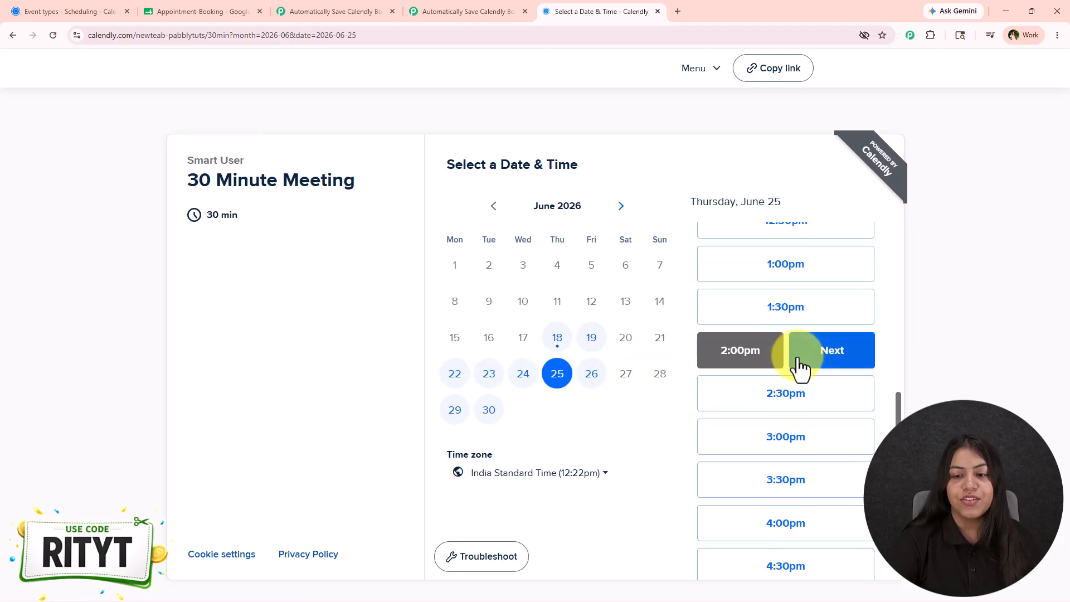
{"action": "left_click", "coordinate": [799, 367]}
- Fill in the invitee's name and e-mail address on the booking details form
{"action": "left_click", "coordinate": [519, 202]}
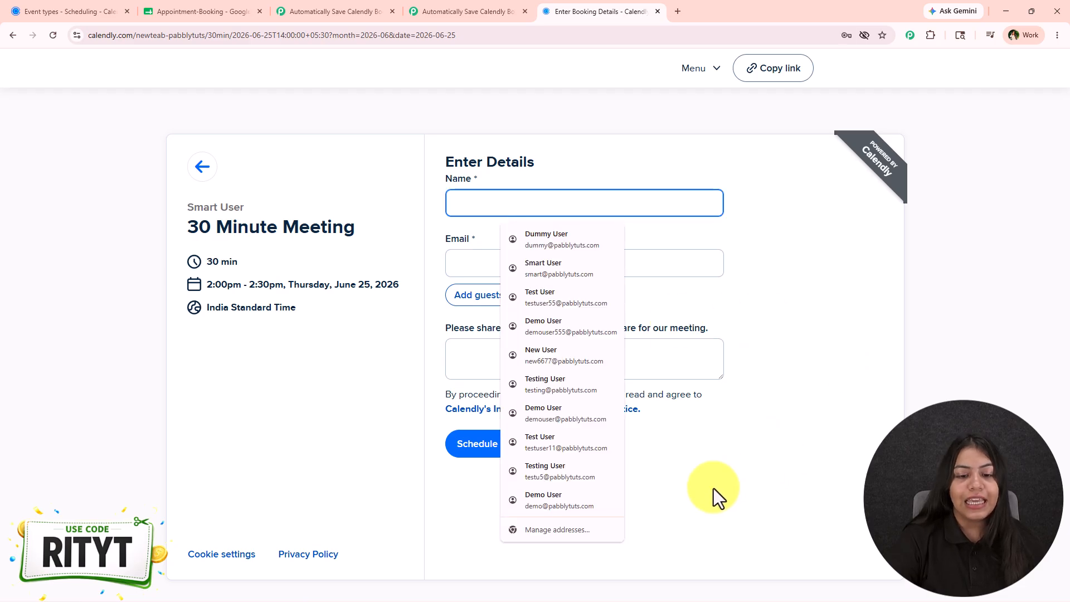
{"action": "left_click", "coordinate": [569, 333]}
{"action": "double_click", "coordinate": [458, 207]}
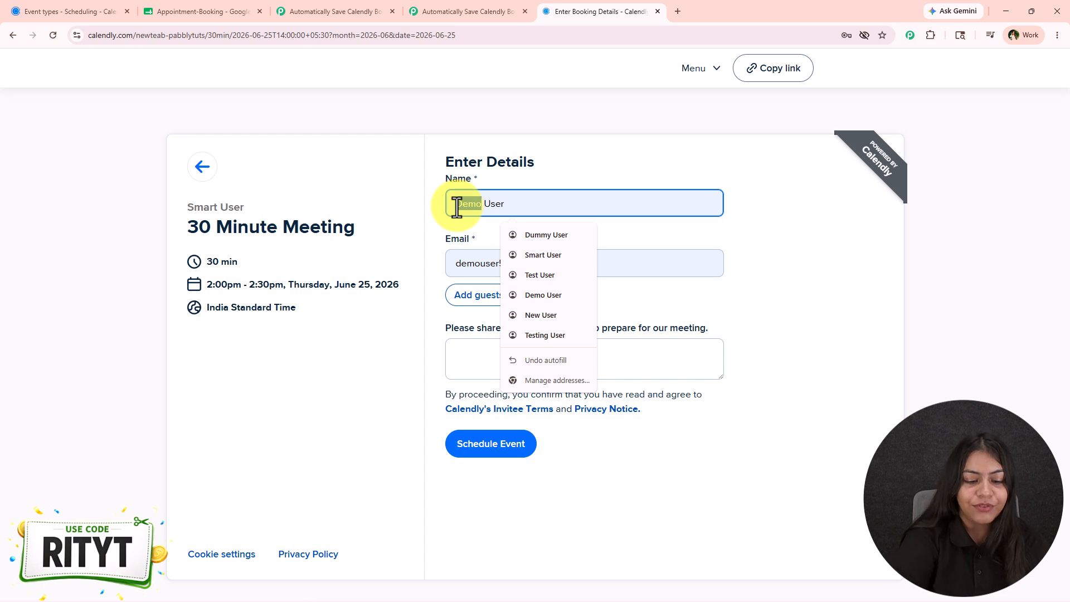
{"action": "type", "text": "Dummy"}
{"action": "left_click", "coordinate": [496, 262]}
{"action": "double_click", "coordinate": [497, 262]}
{"action": "type", "text": "dummy"}
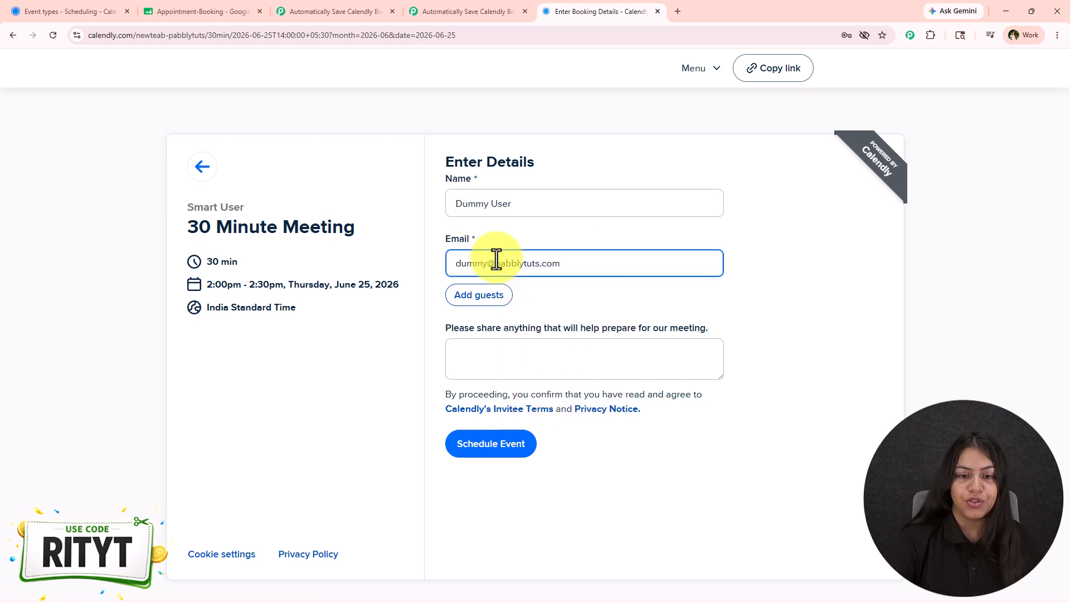
- Schedule the event to submit the test booking
{"action": "left_click_drag", "start_coordinate": [432, 331], "coordinate": [514, 331]}
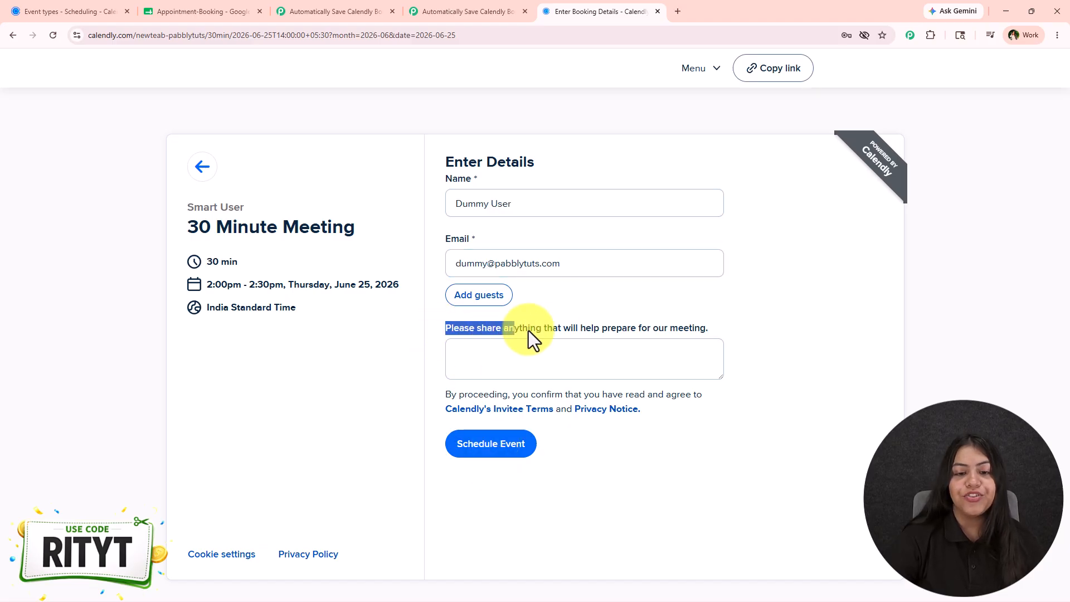
{"action": "left_click_drag", "start_coordinate": [668, 336], "coordinate": [647, 361]}
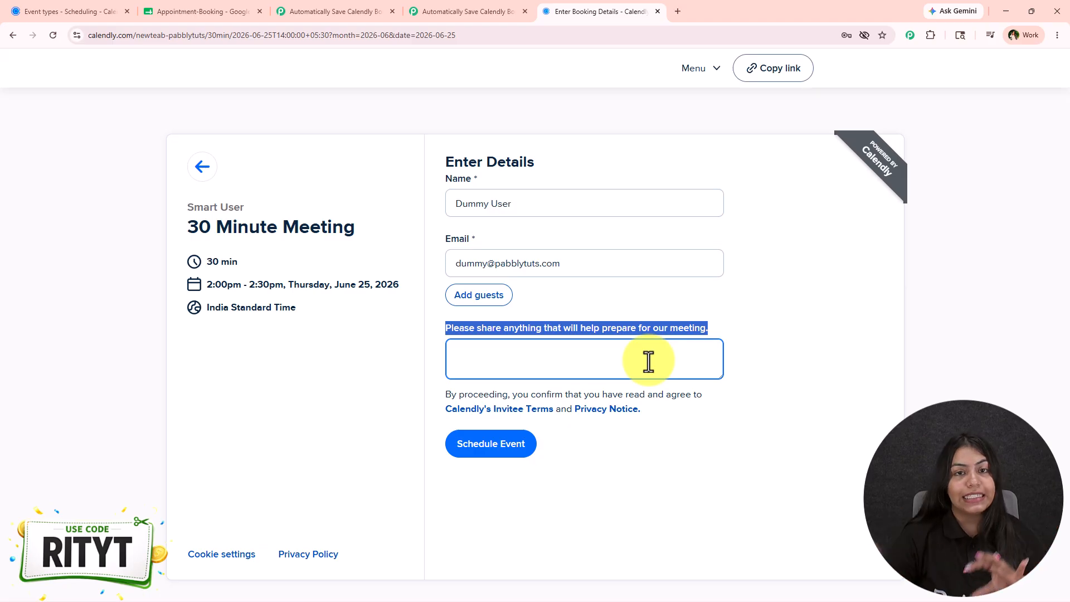
{"action": "left_click", "coordinate": [647, 478]}
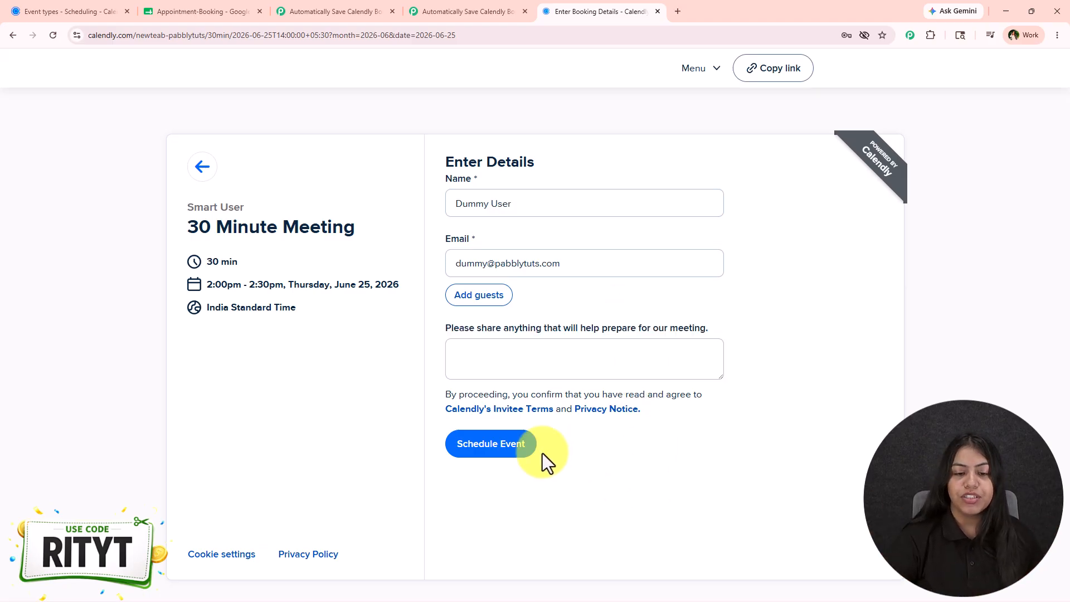
{"action": "left_click", "coordinate": [527, 460]}
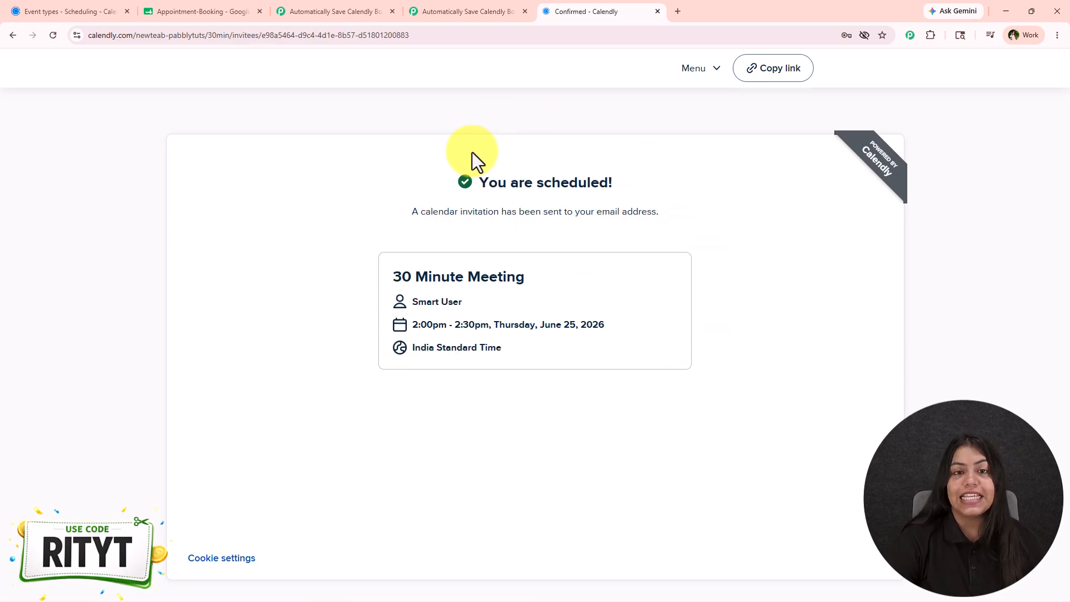
- Review the webhook response fields captured for the booking in the trigger setup
{"action": "left_click", "coordinate": [443, 2]}
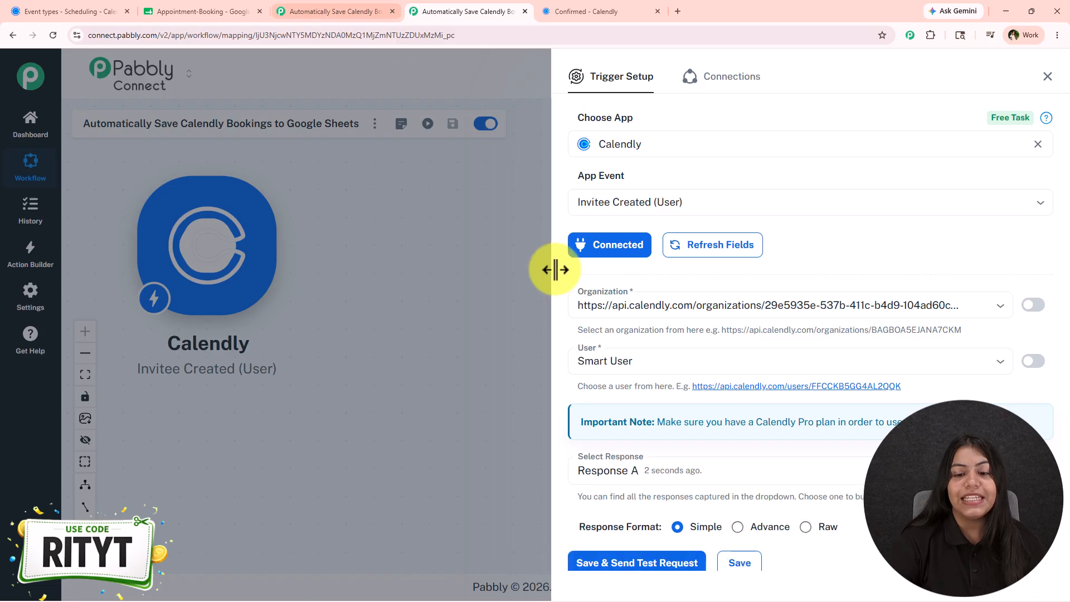
{"action": "scroll", "coordinate": [697, 337], "scroll_direction": "down", "scroll_amount": 8}
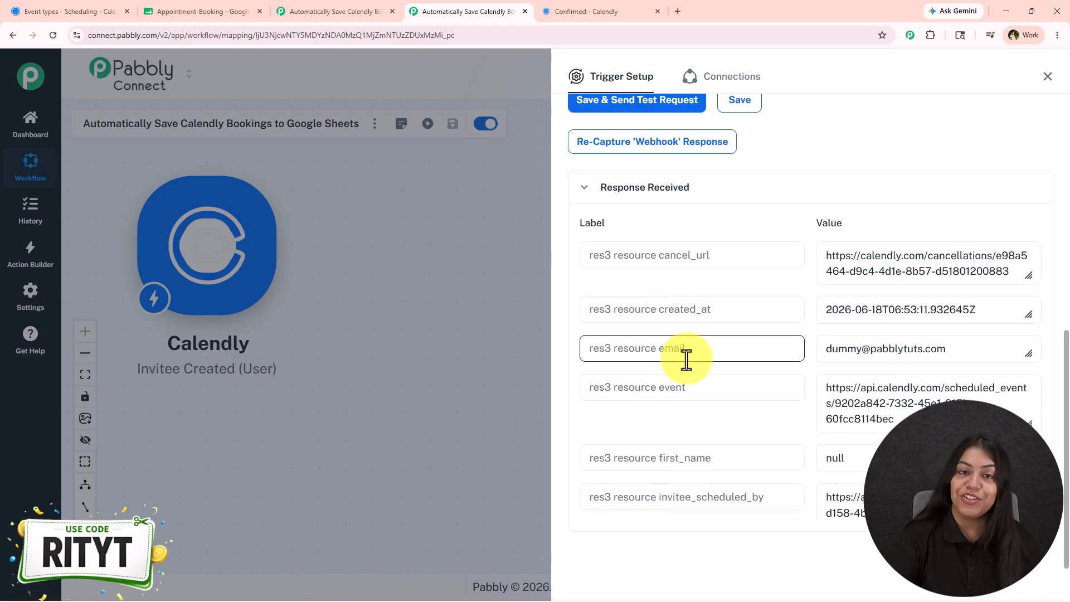
{"action": "scroll", "coordinate": [687, 359], "scroll_direction": "down", "scroll_amount": 2}
{"action": "scroll", "coordinate": [686, 359], "scroll_direction": "up", "scroll_amount": 1}
{"action": "scroll", "coordinate": [687, 360], "scroll_direction": "down", "scroll_amount": 1}
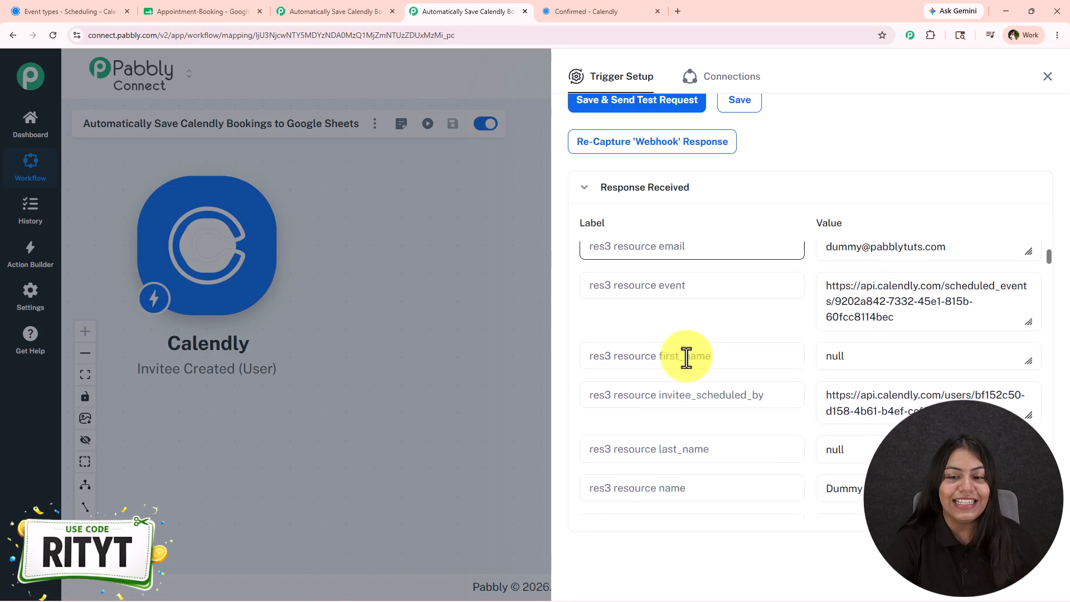
{"action": "scroll", "coordinate": [686, 379], "scroll_direction": "up", "scroll_amount": 2}
{"action": "scroll", "coordinate": [935, 338], "scroll_direction": "down", "scroll_amount": 10}
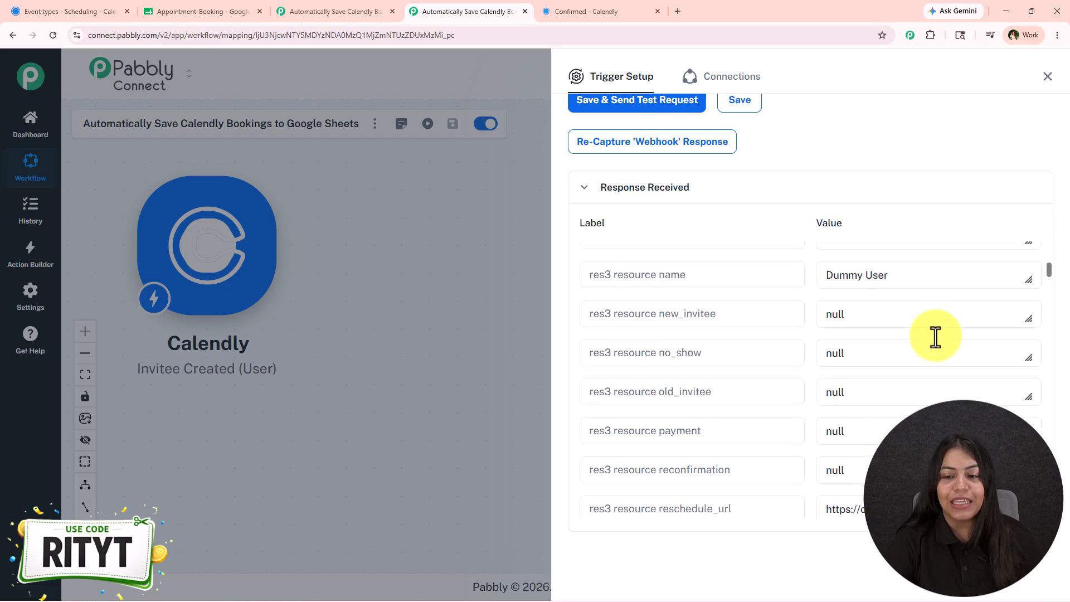
{"action": "scroll", "coordinate": [903, 319], "scroll_direction": "down", "scroll_amount": 5}
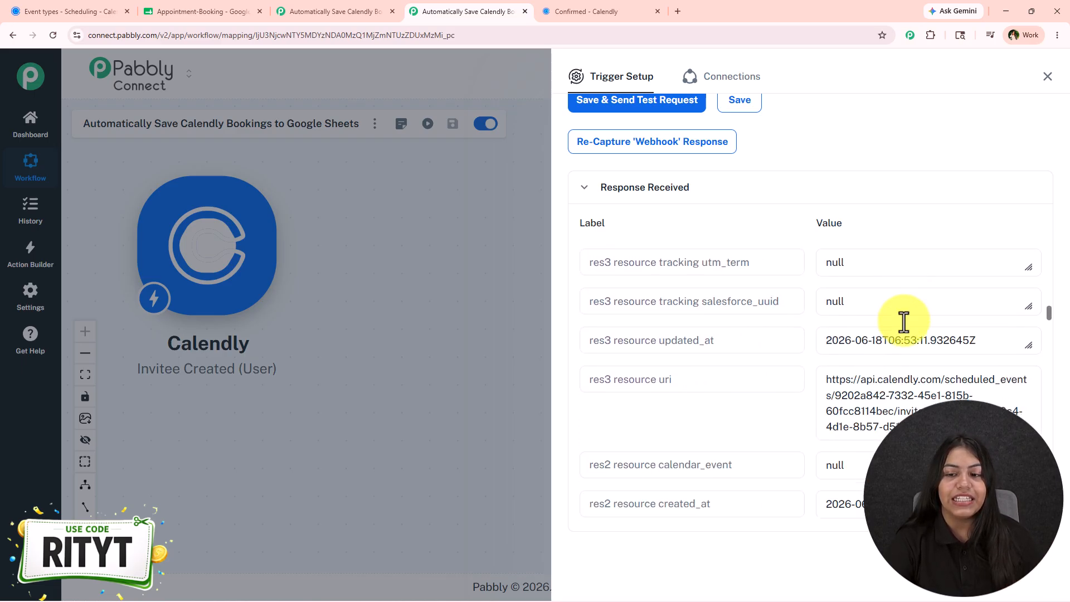
{"action": "scroll", "coordinate": [899, 324], "scroll_direction": "up", "scroll_amount": 2}
{"action": "left_click", "coordinate": [898, 342]}
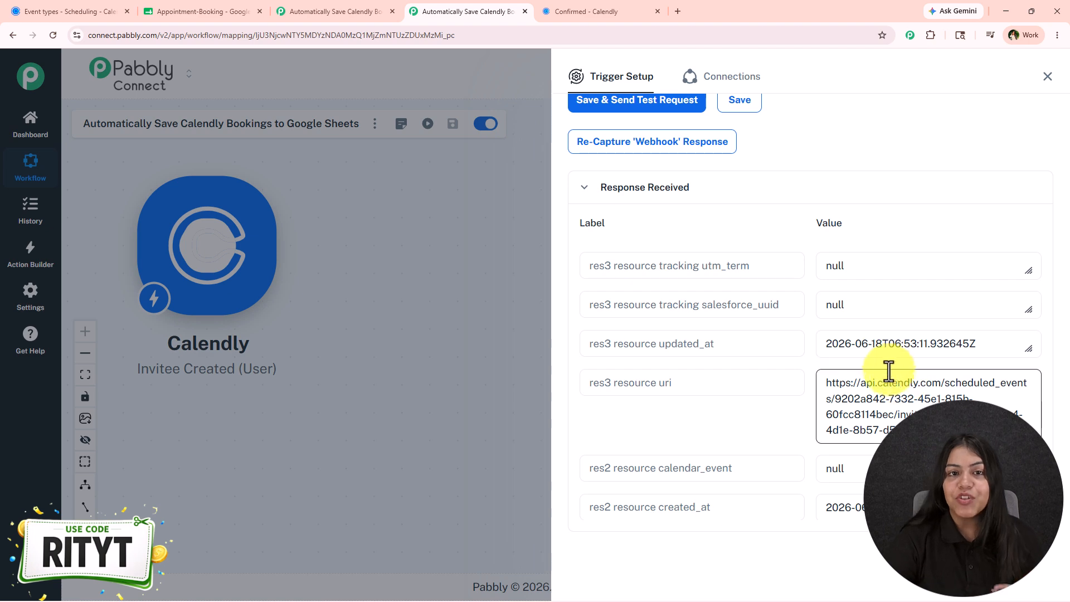
- Check the Appointment-Booking sheet for the row added by the new booking
{"action": "left_click", "coordinate": [238, 11]}
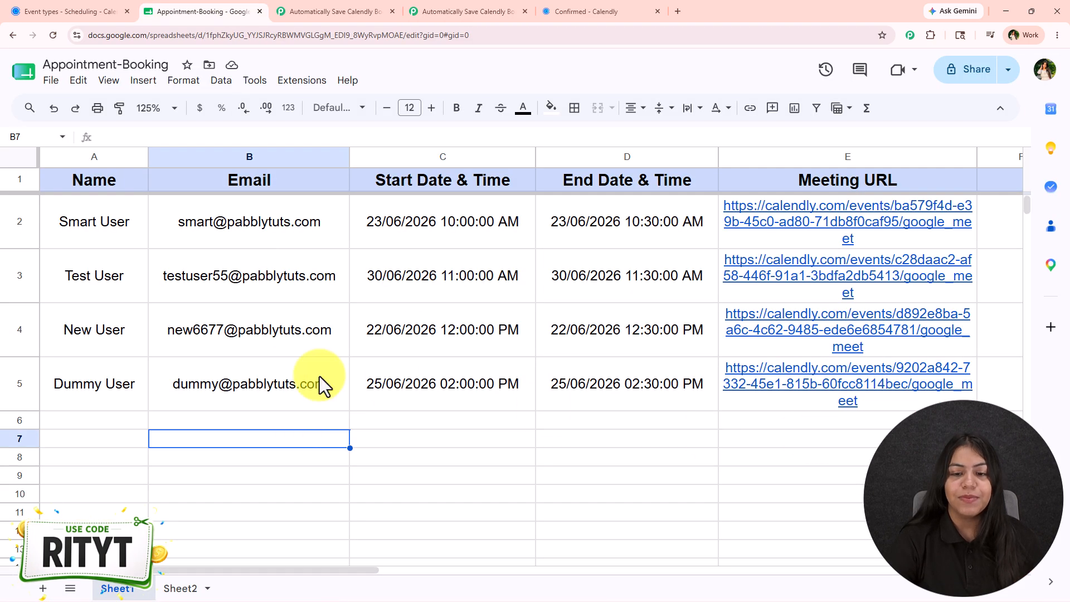
{"action": "left_click", "coordinate": [313, 2]}
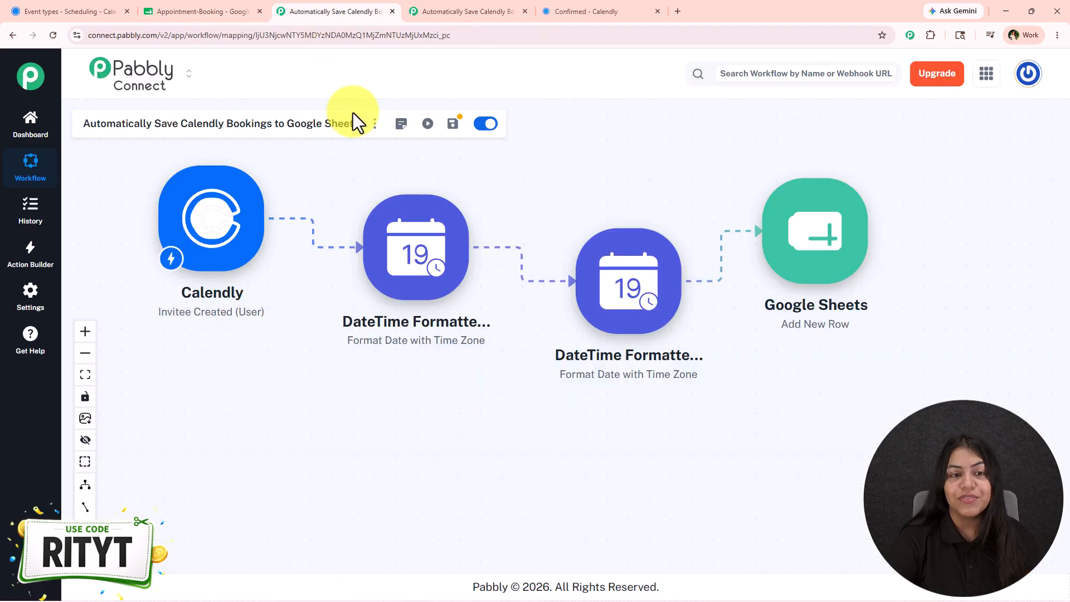
{"action": "left_click", "coordinate": [201, 12]}
{"action": "left_click", "coordinate": [5, 399]}
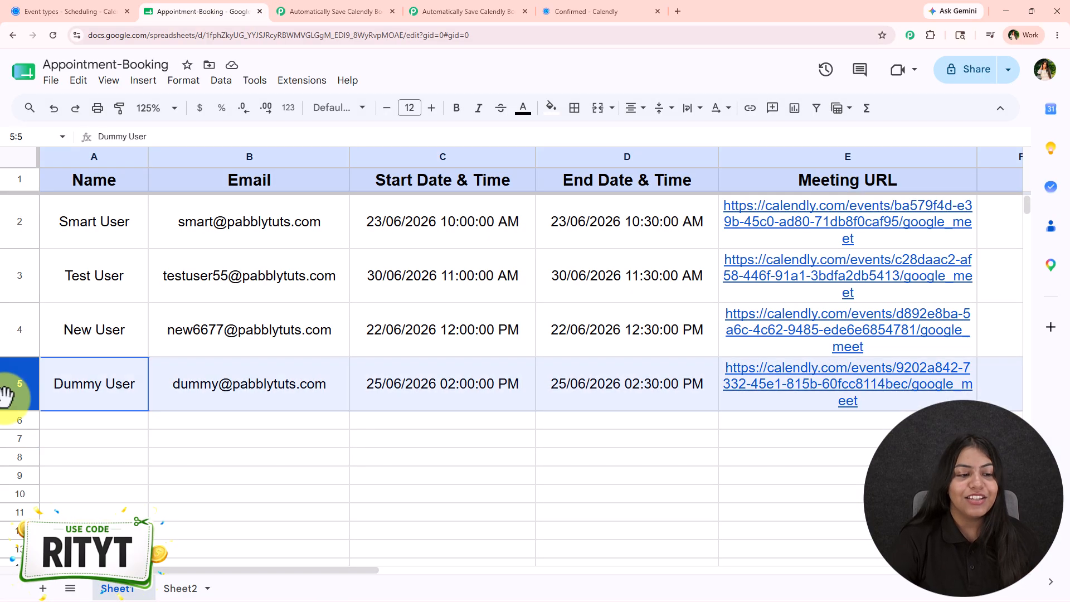
- Delete the Dummy User test row from the Appointment-Booking sheet
{"action": "key", "text": "Delete"}
{"action": "left_click", "coordinate": [366, 370]}
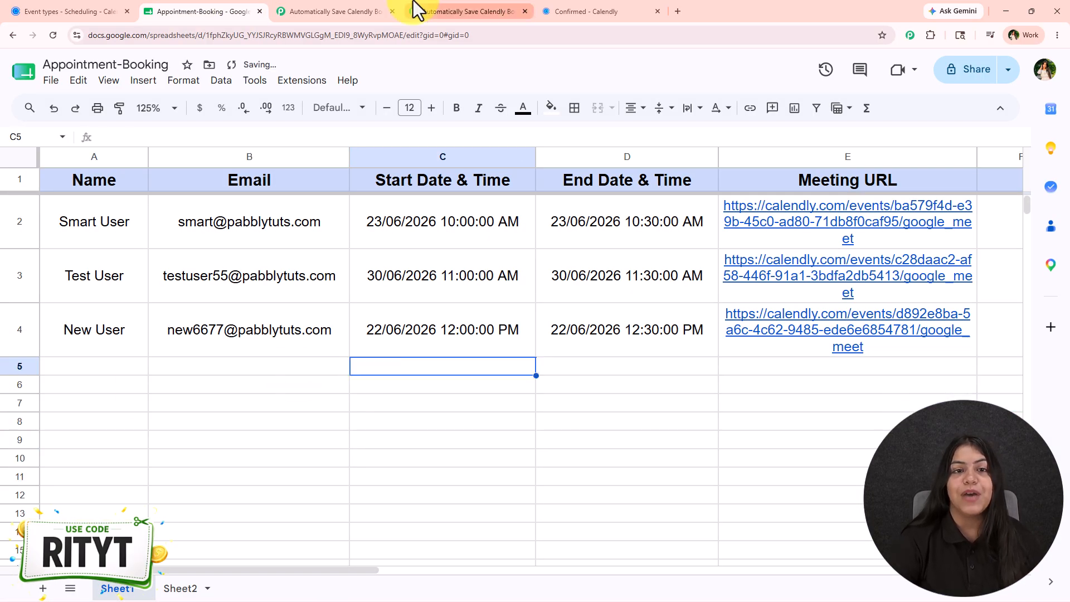
- Add a Google Sheets action after the Calendly trigger with the Add New Row event
{"action": "left_click", "coordinate": [418, 11]}
{"action": "left_click", "coordinate": [1049, 78]}
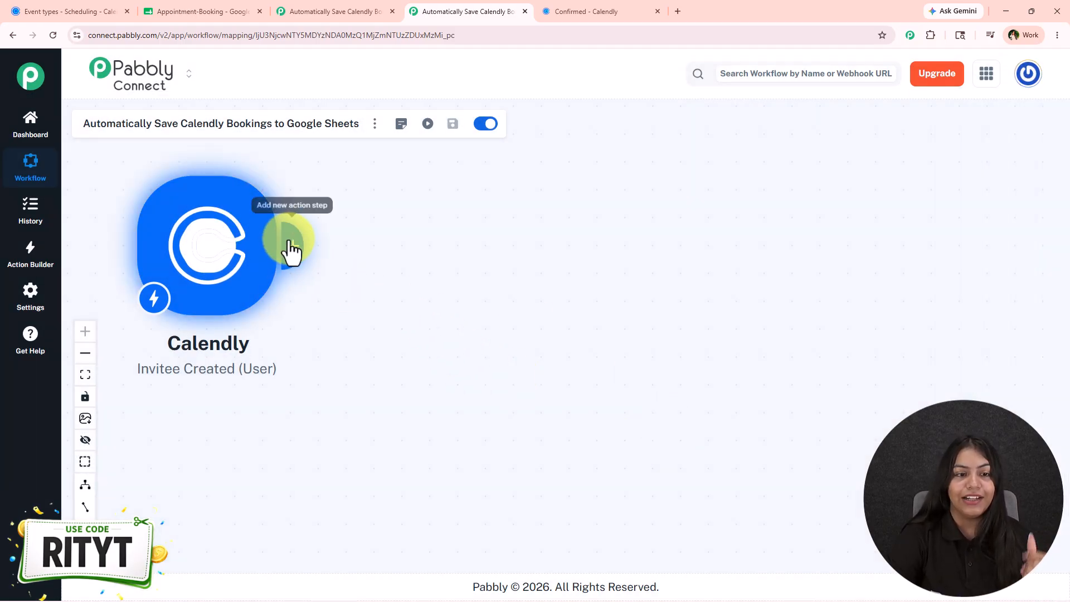
{"action": "left_click", "coordinate": [287, 245]}
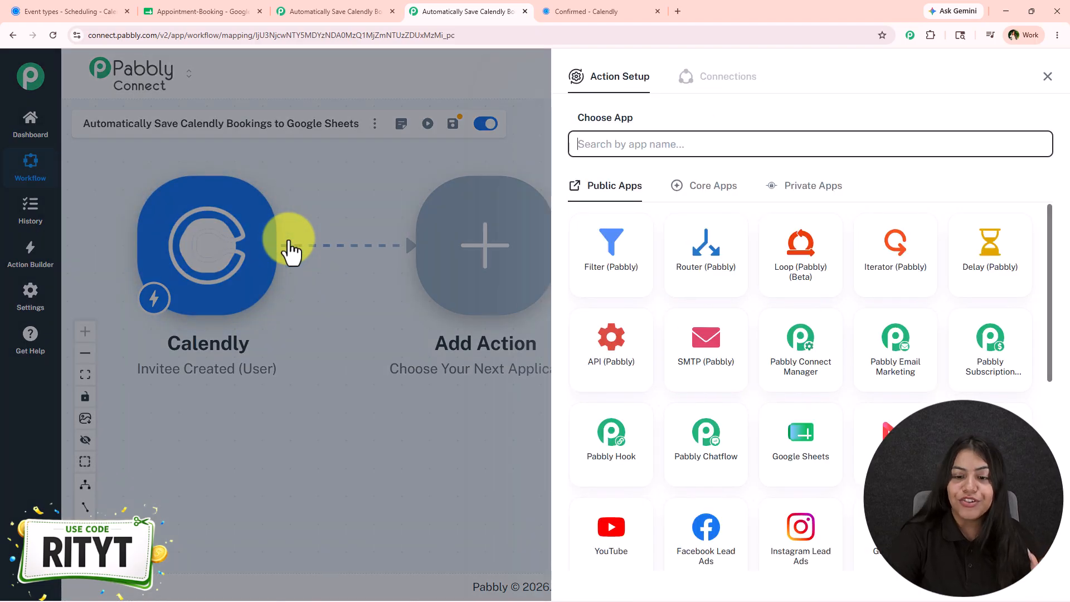
{"action": "left_click", "coordinate": [788, 438]}
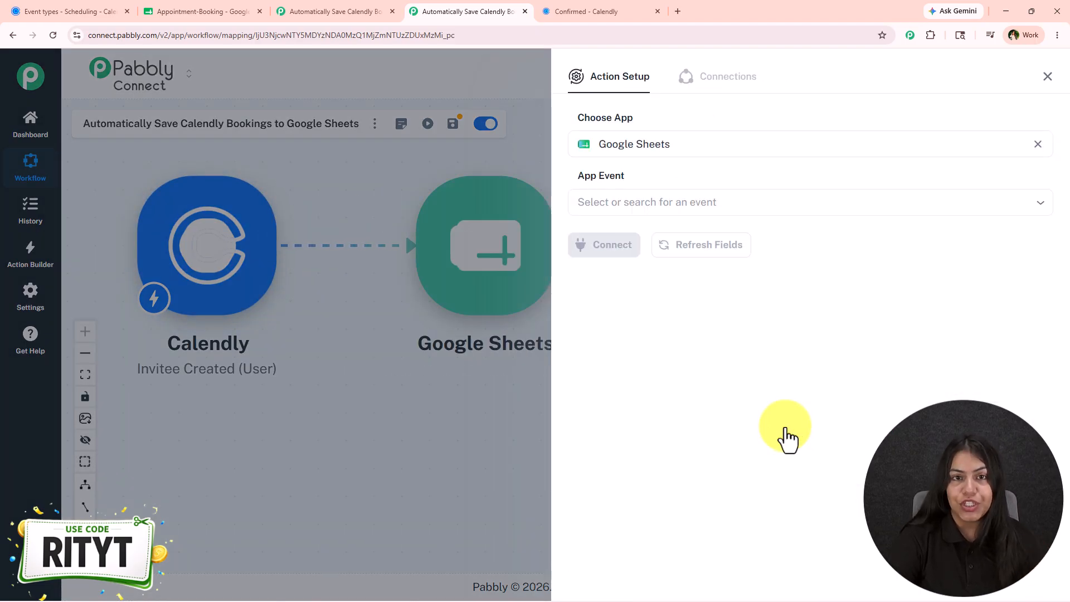
{"action": "left_click", "coordinate": [645, 206]}
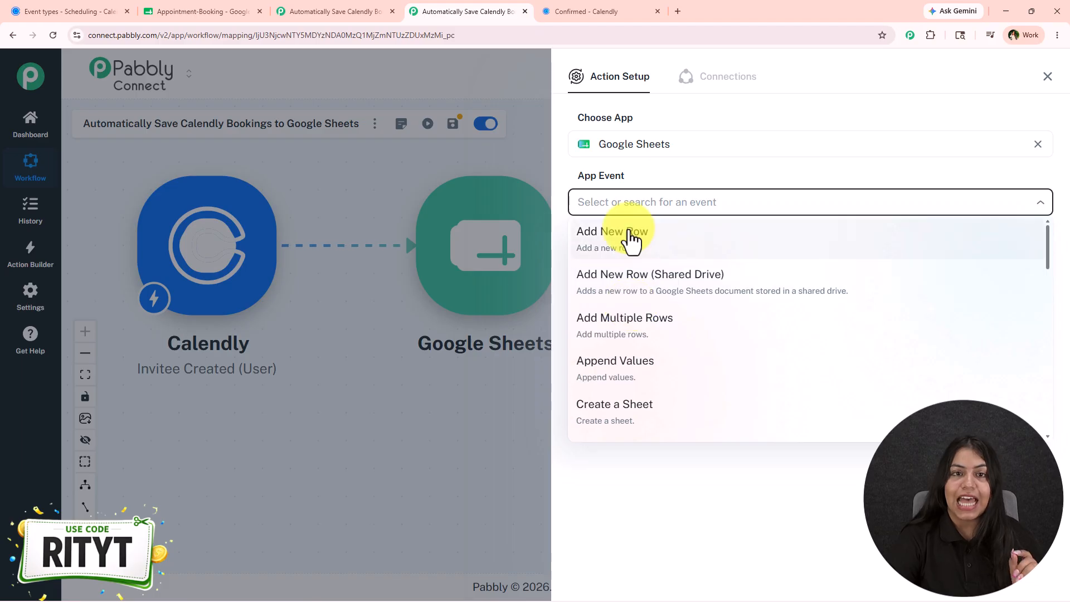
{"action": "left_click", "coordinate": [631, 240]}
- Create a new Google Sheets connection by signing in with Google and allowing Pabbly Connect Sheets access
{"action": "left_click", "coordinate": [585, 251]}
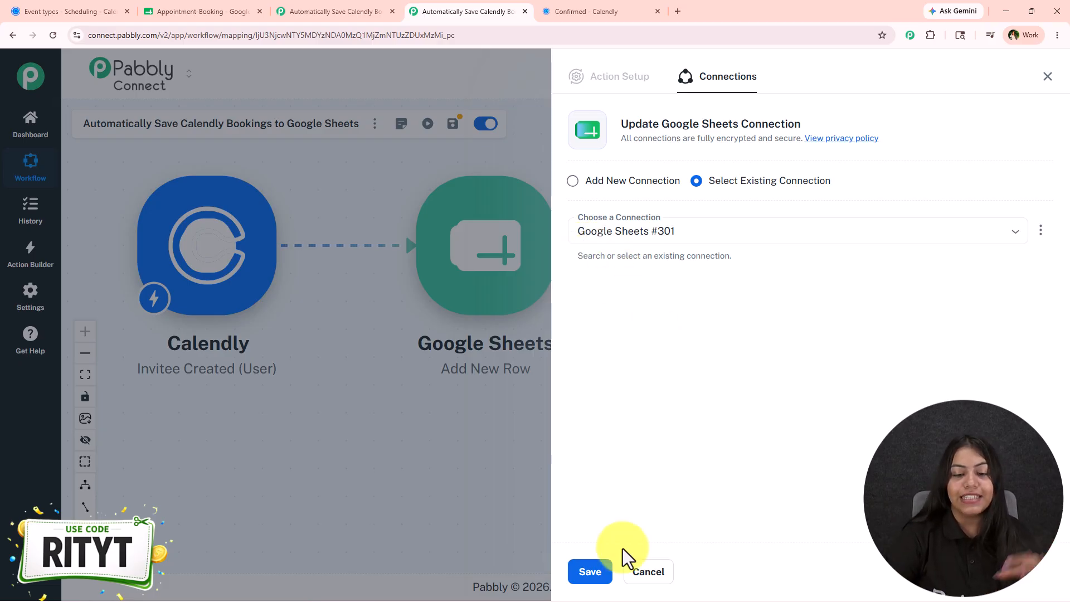
{"action": "left_click", "coordinate": [604, 183]}
{"action": "left_click", "coordinate": [581, 326]}
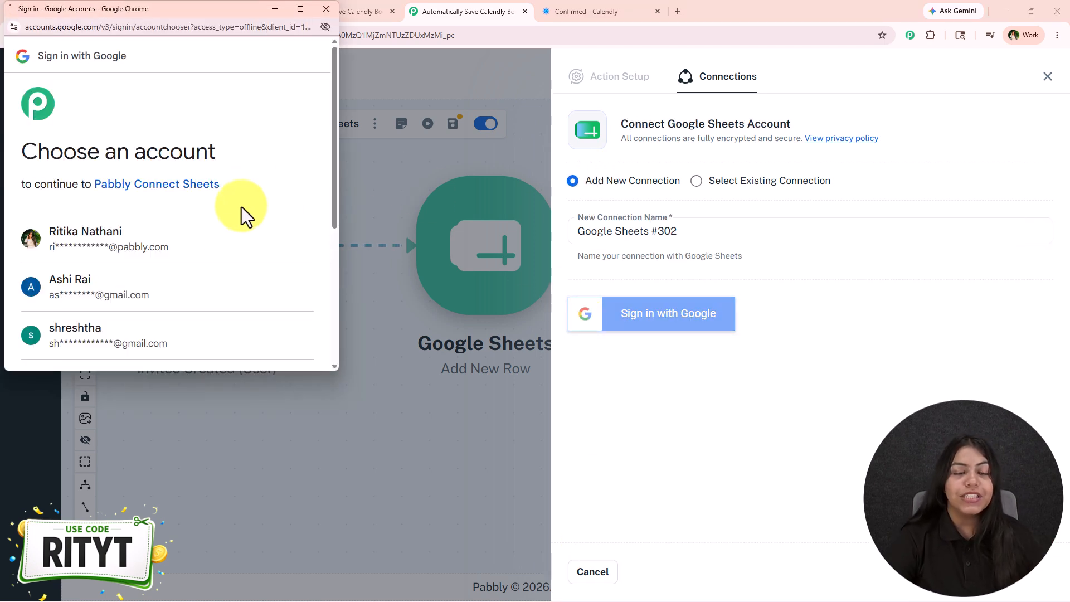
{"action": "left_click", "coordinate": [226, 237]}
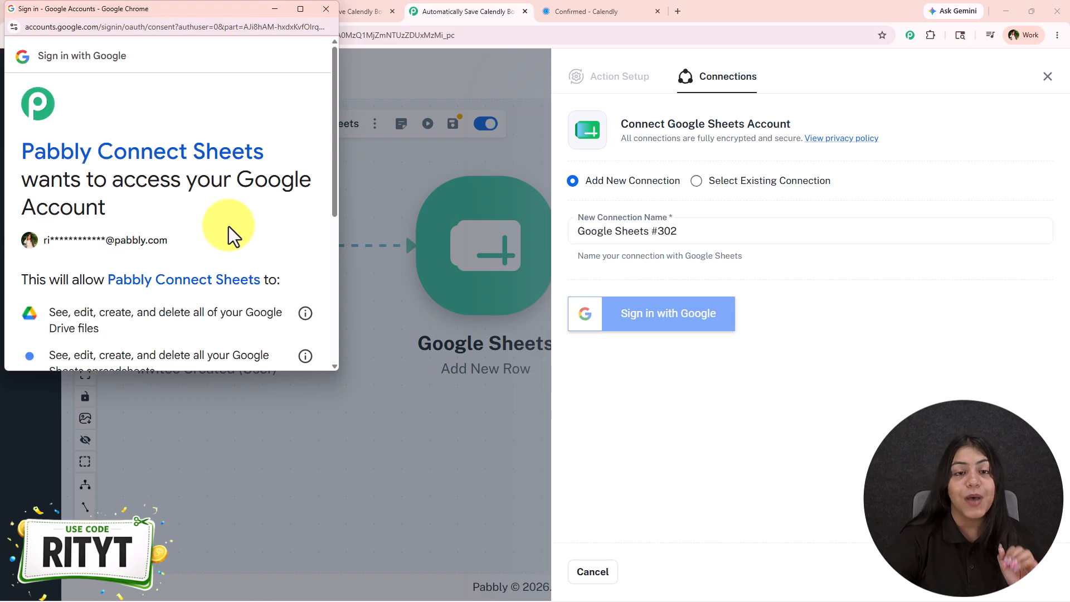
{"action": "scroll", "coordinate": [229, 227], "scroll_direction": "down", "scroll_amount": 5}
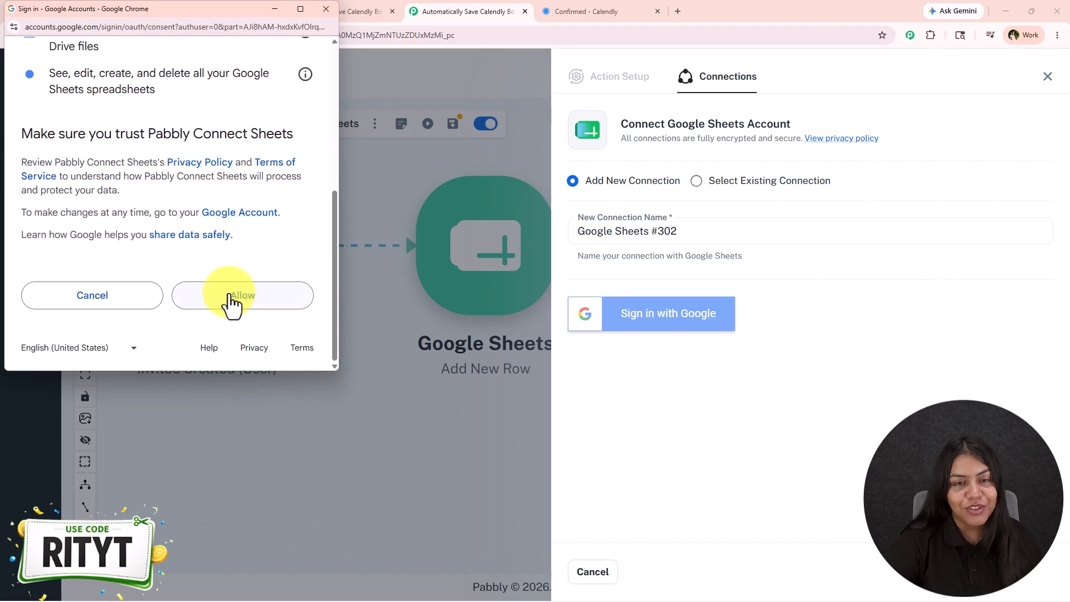
{"action": "left_click", "coordinate": [231, 301]}
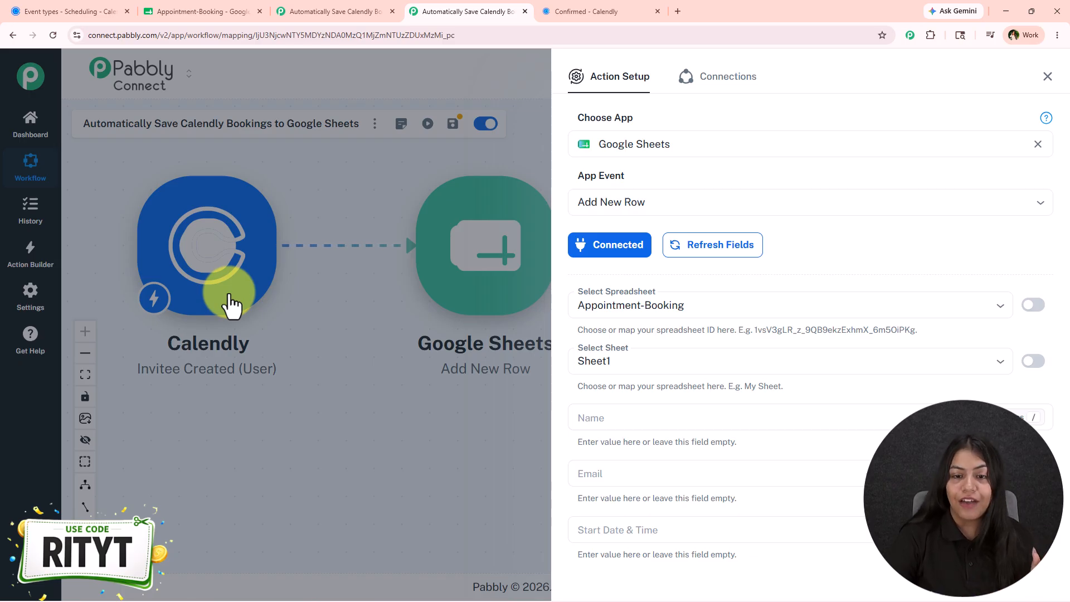
- Select the Appointment-Booking spreadsheet and Sheet1 as the destination for new rows
{"action": "left_click", "coordinate": [660, 316]}
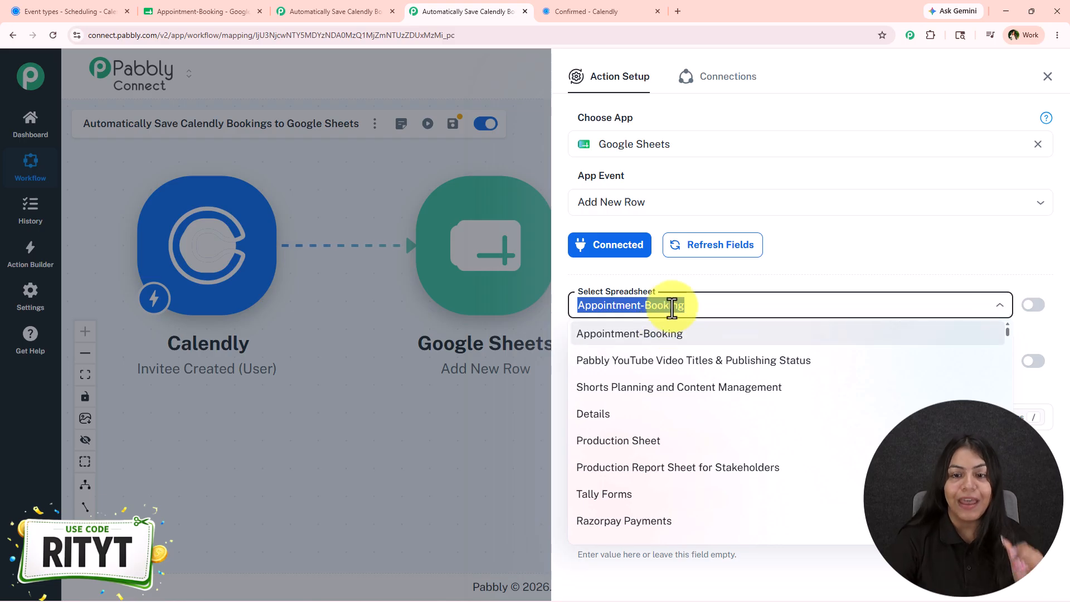
{"action": "left_click", "coordinate": [682, 261]}
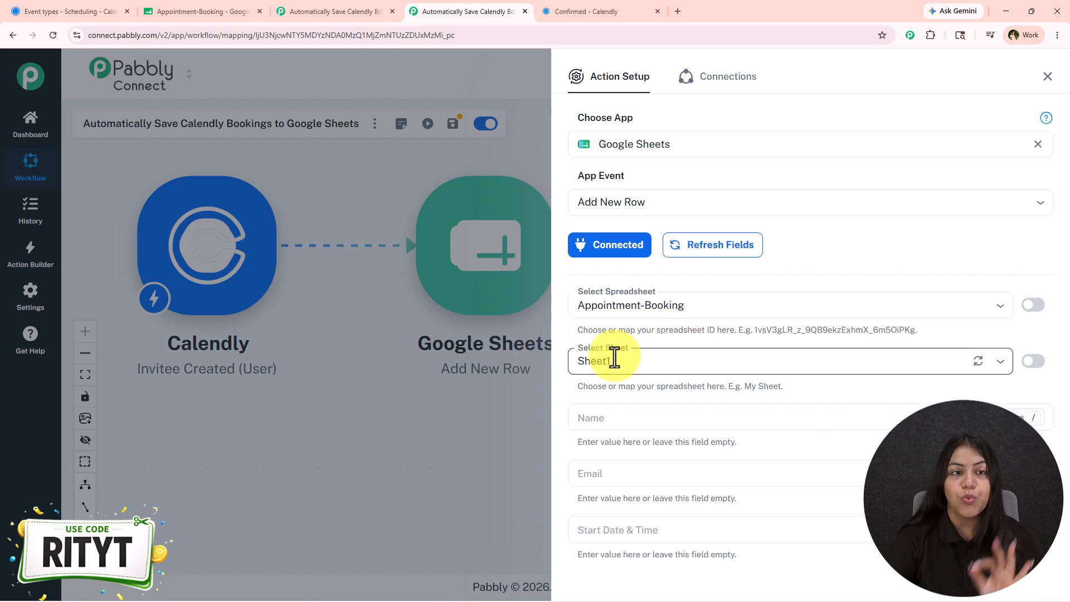
{"action": "left_click", "coordinate": [206, 11]}
{"action": "left_click", "coordinate": [458, 14]}
{"action": "scroll", "coordinate": [720, 457], "scroll_direction": "down", "scroll_amount": 4}
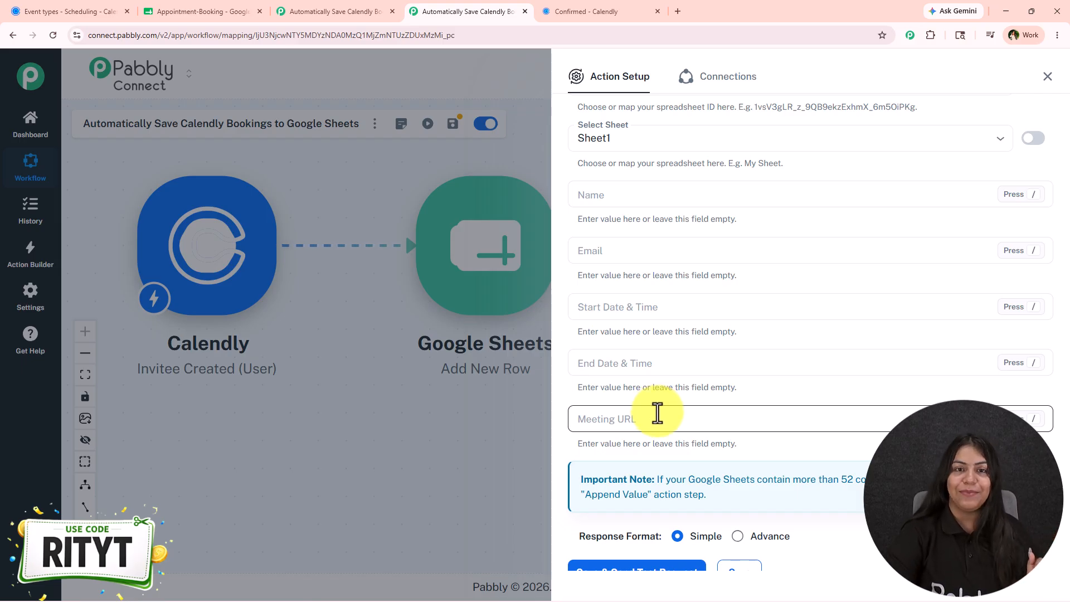
- Map the Name column to the Calendly res3 resource name field
{"action": "left_click", "coordinate": [622, 202]}
{"action": "left_click", "coordinate": [623, 202]}
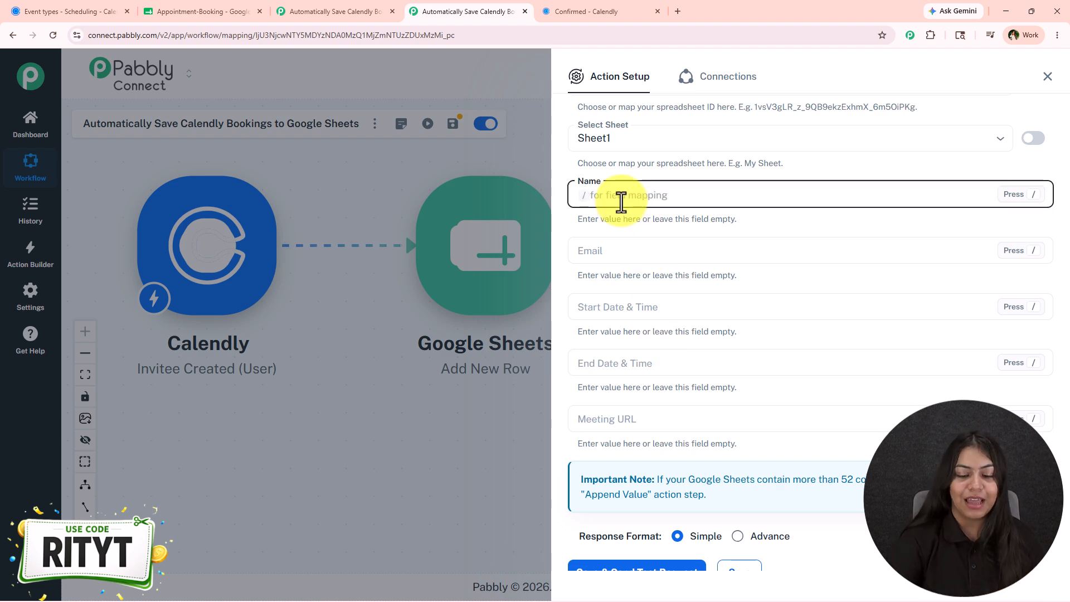
{"action": "type", "text": "/name"}
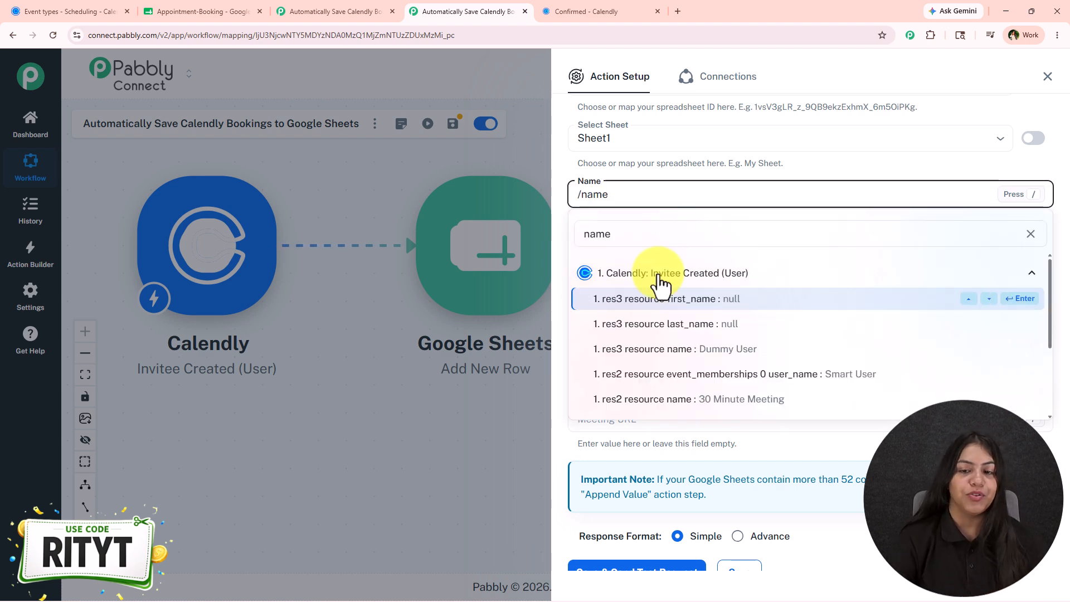
{"action": "left_click", "coordinate": [674, 351]}
- Map the Email column to the Calendly res3 resource email field
{"action": "left_click", "coordinate": [617, 252]}
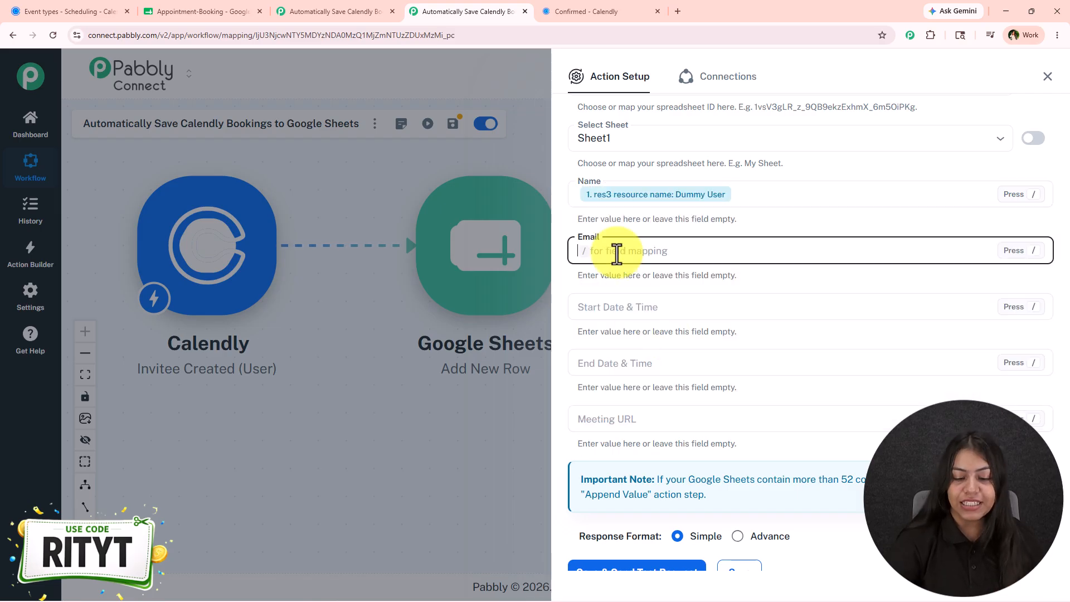
{"action": "type", "text": "/"}
{"action": "type", "text": "em"}
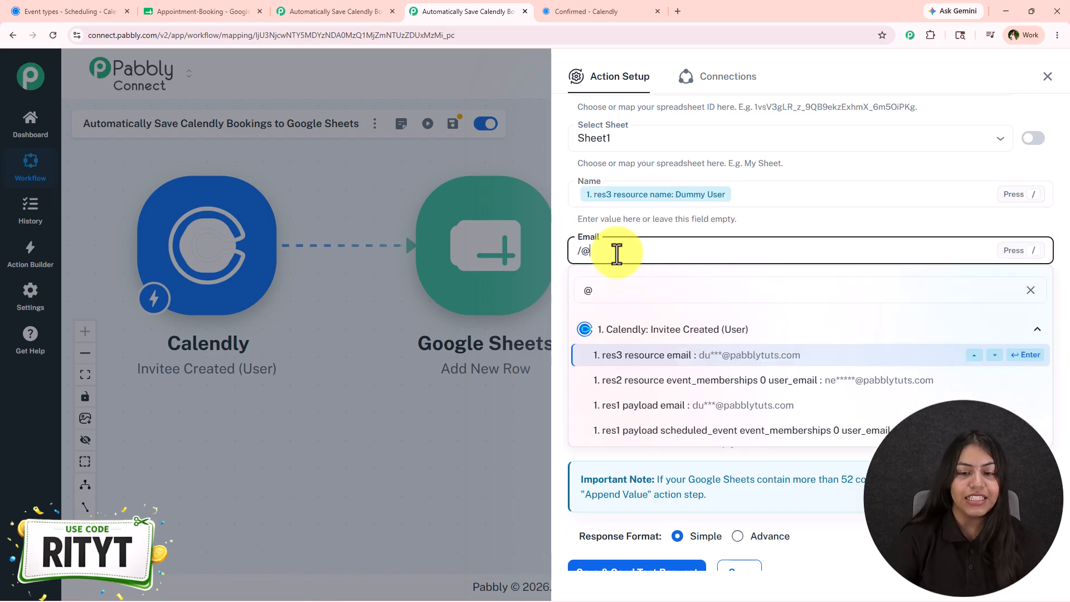
{"action": "left_click", "coordinate": [721, 355]}
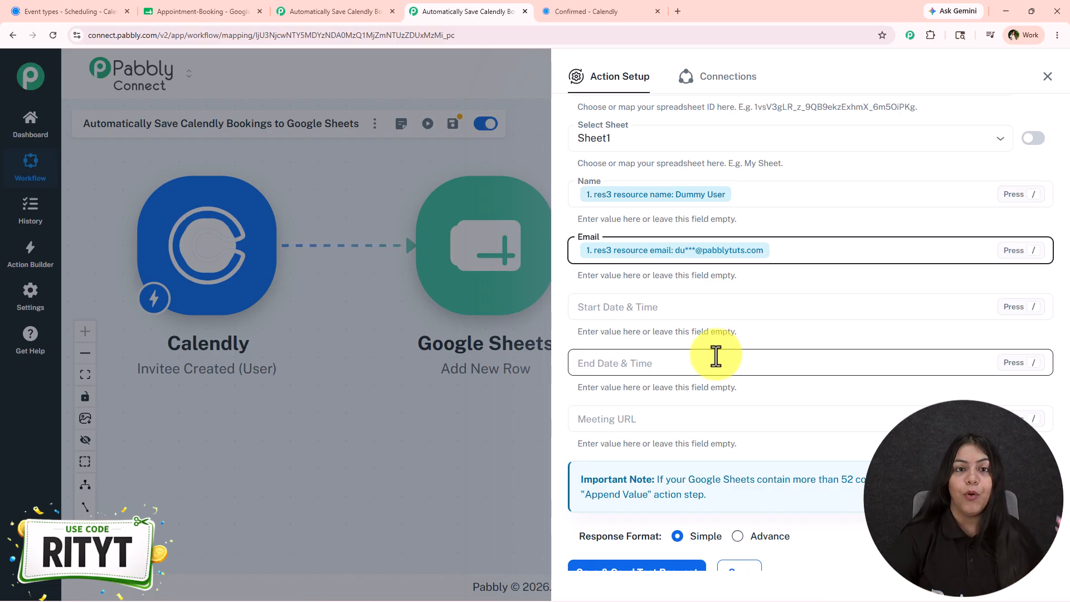
- Map the Start Date & Time column to the Calendly res2 resource start_time field
{"action": "left_click", "coordinate": [682, 307]}
{"action": "type", "text": "/start"}
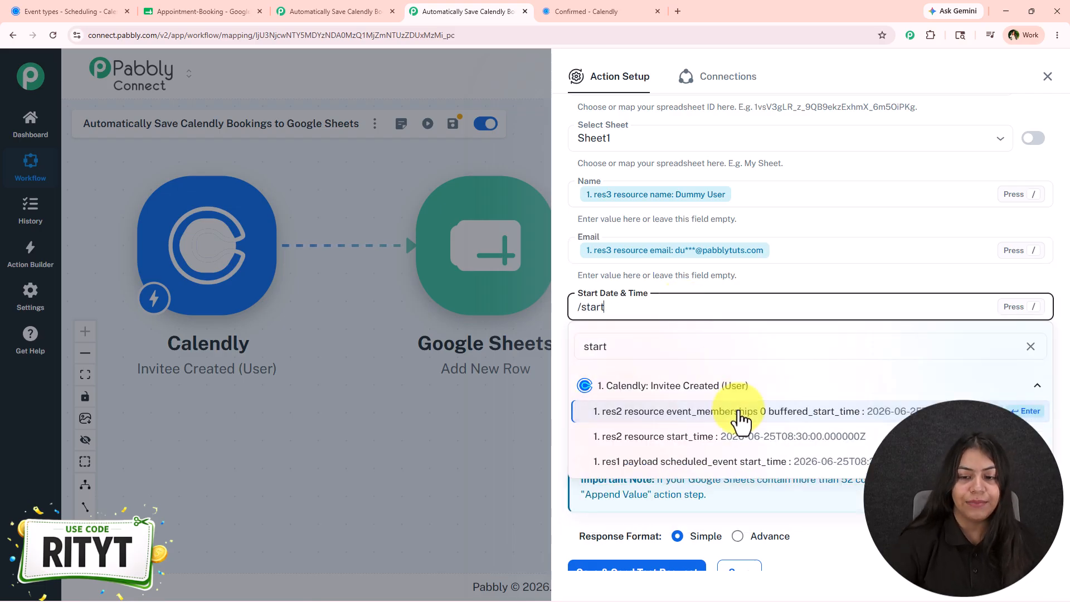
{"action": "key", "text": "Return"}
{"action": "key", "text": "BackSpace"}
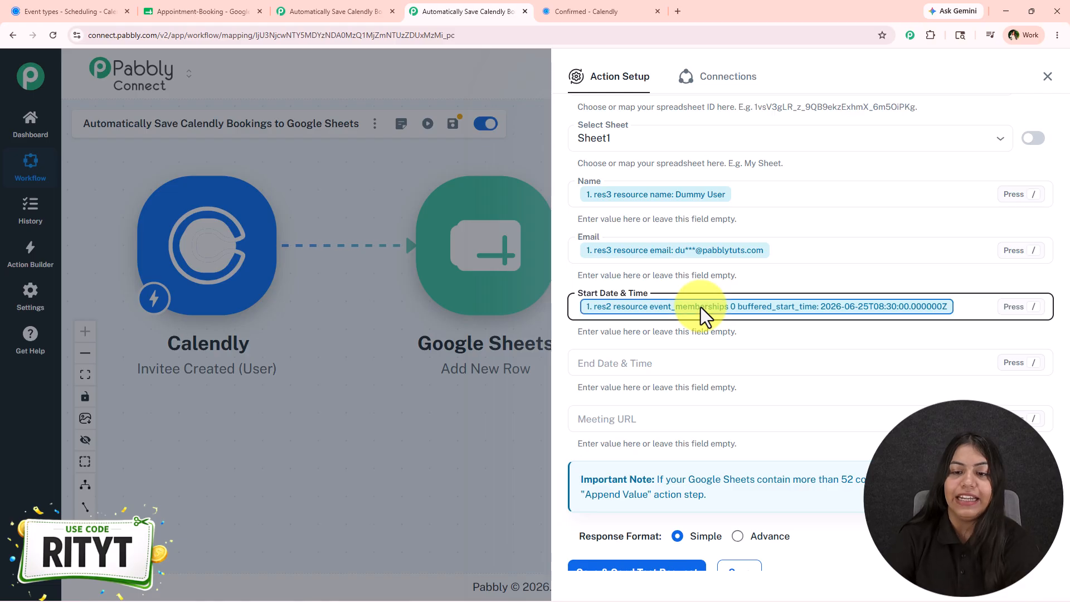
{"action": "key", "text": "BackSpace"}
{"action": "type", "text": "/star"}
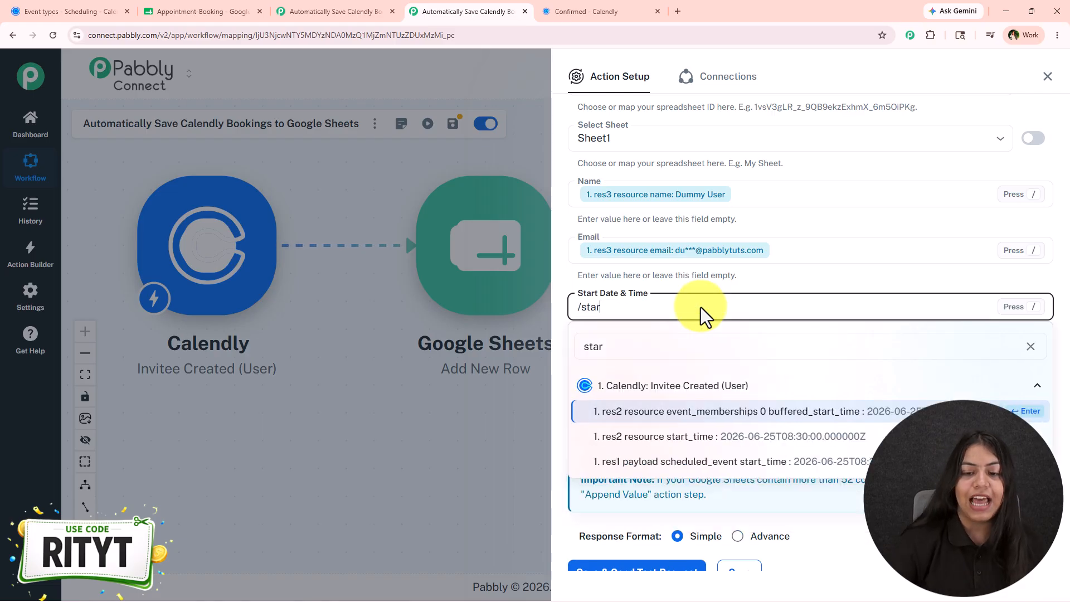
{"action": "left_click", "coordinate": [730, 437]}
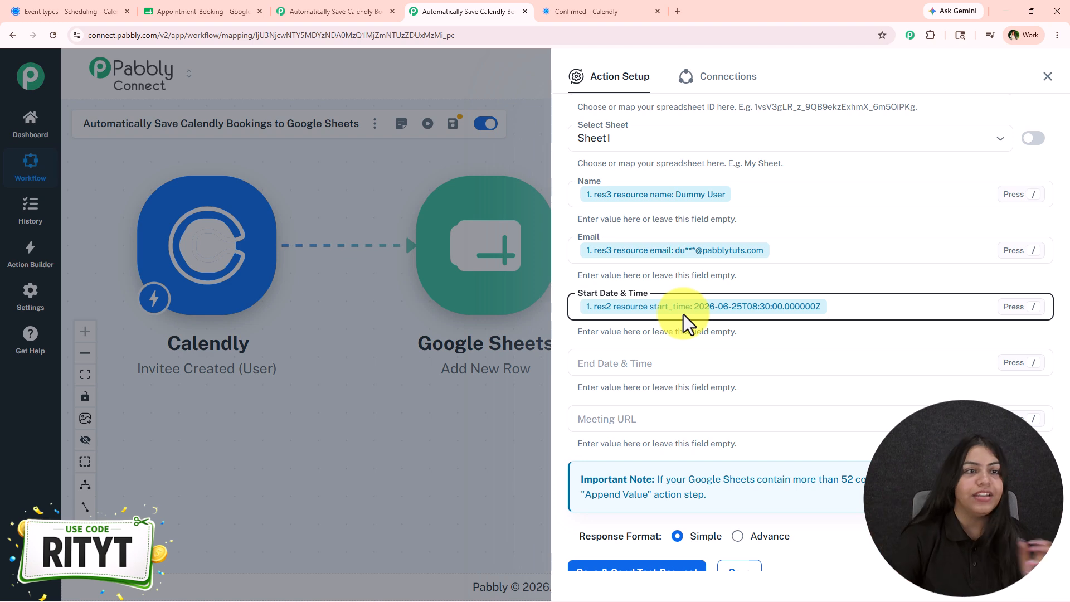
- Save the Google Sheets action and close its setup panel
{"action": "left_click", "coordinate": [196, 11]}
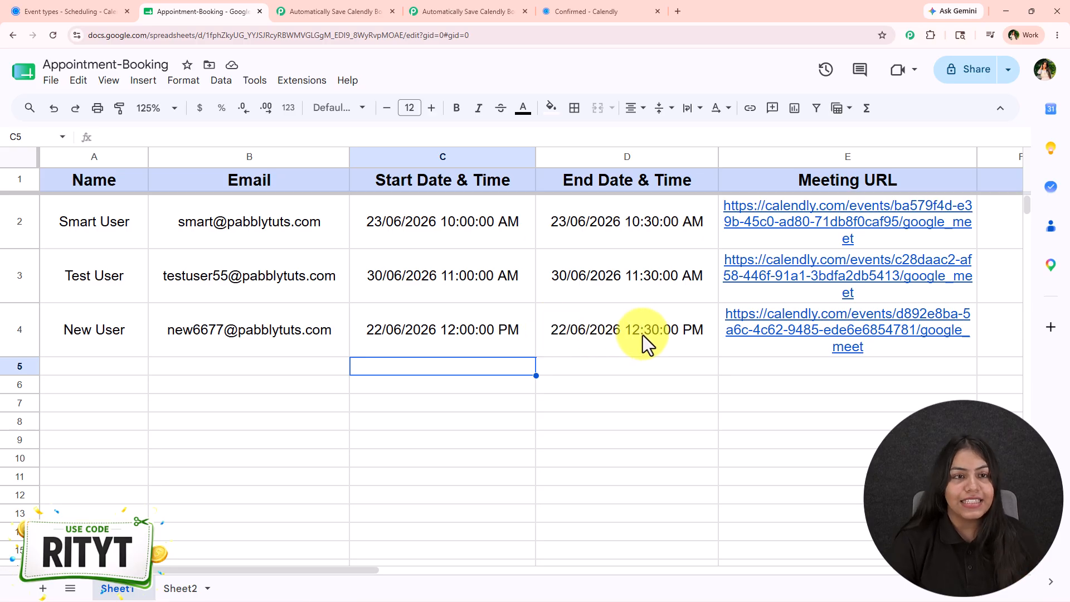
{"action": "left_click", "coordinate": [425, 11]}
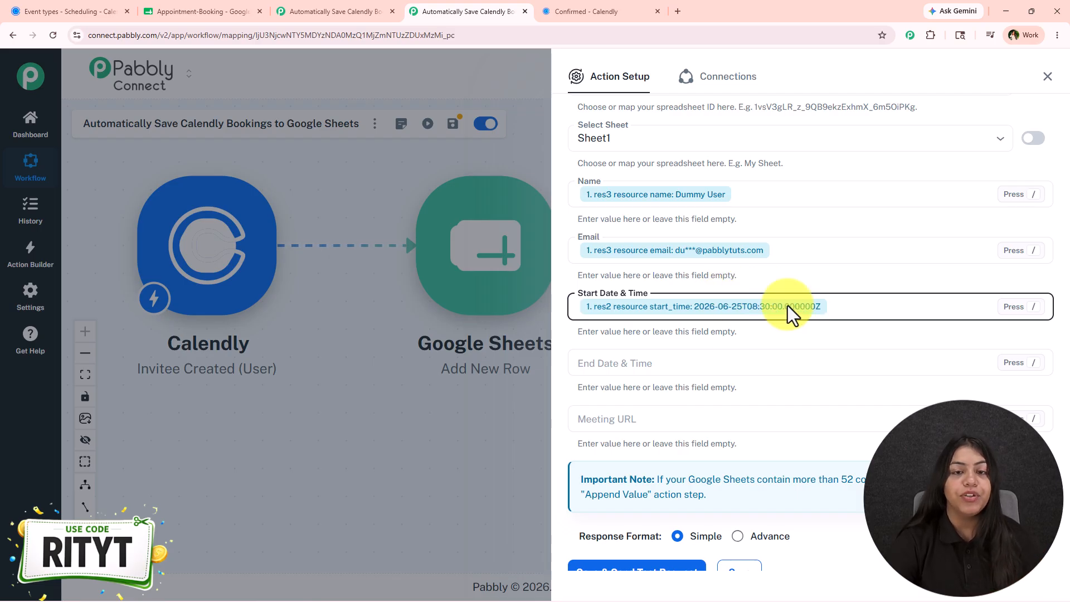
{"action": "scroll", "coordinate": [791, 412], "scroll_direction": "down", "scroll_amount": 2}
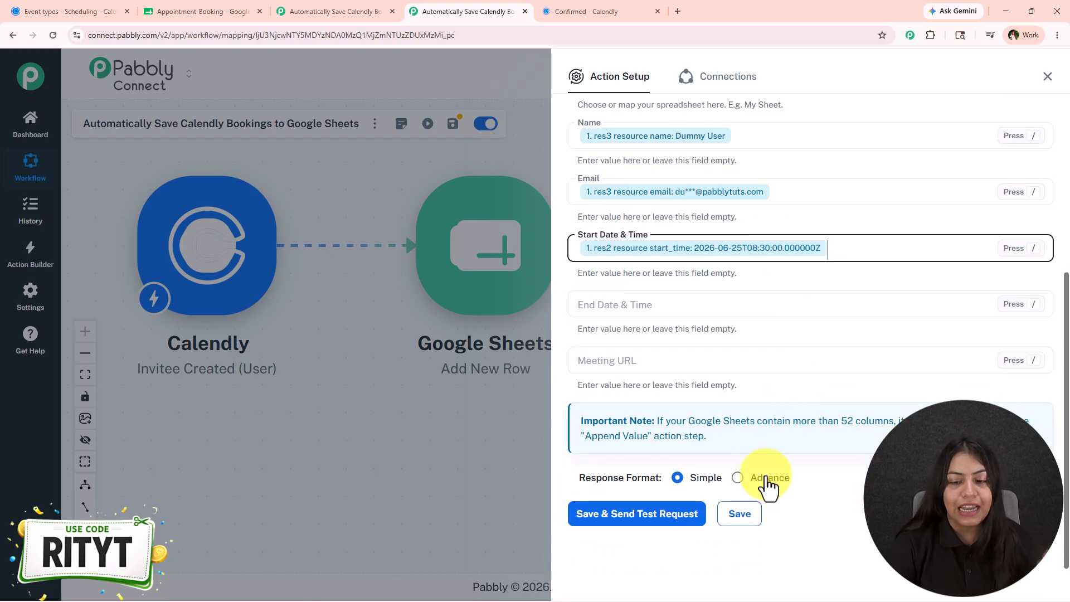
{"action": "left_click", "coordinate": [757, 527]}
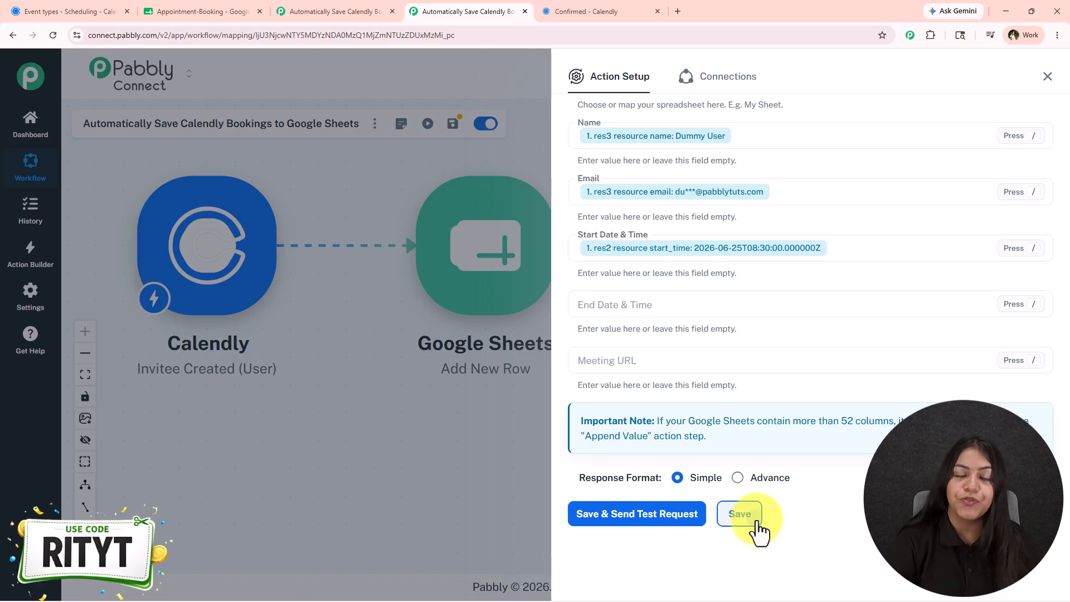
{"action": "left_click", "coordinate": [1047, 77]}
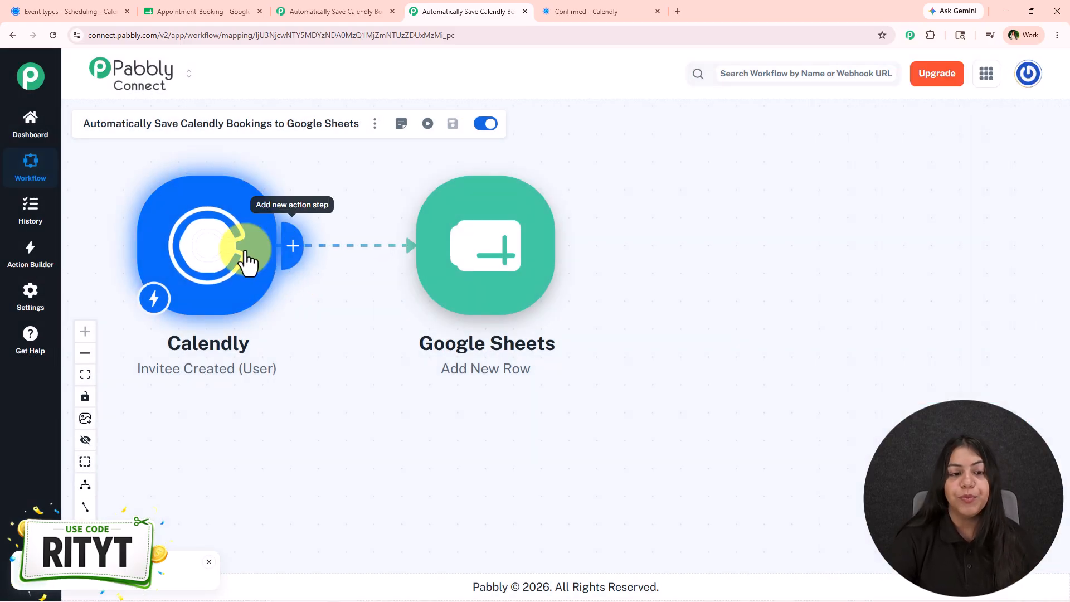
- Insert a DateTime Formatter action before Google Sheets with the Format Date with Time Zone event
{"action": "left_click", "coordinate": [286, 250]}
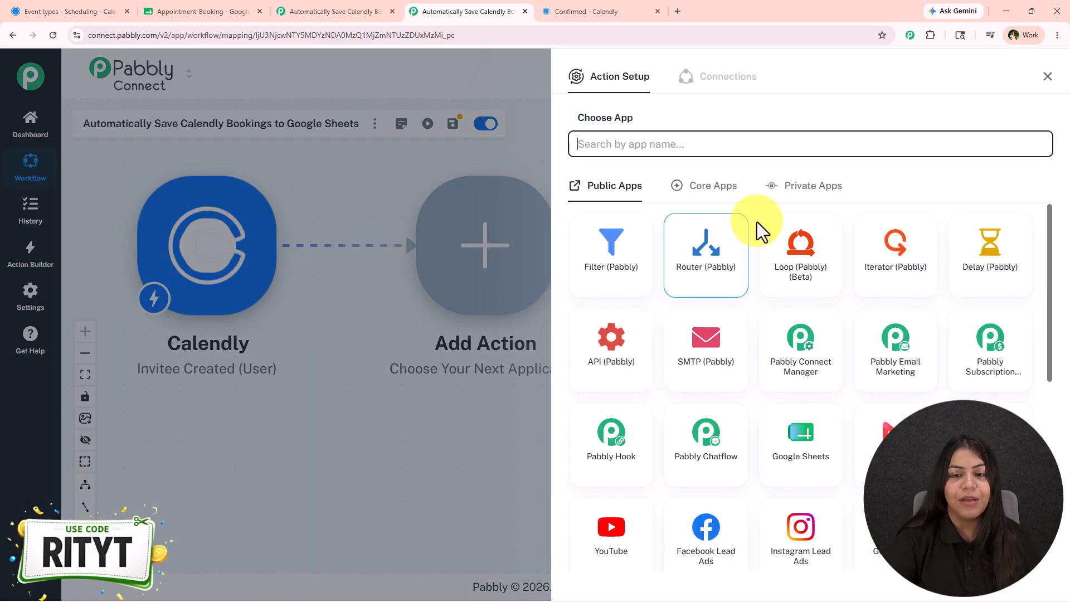
{"action": "type", "text": "Date"}
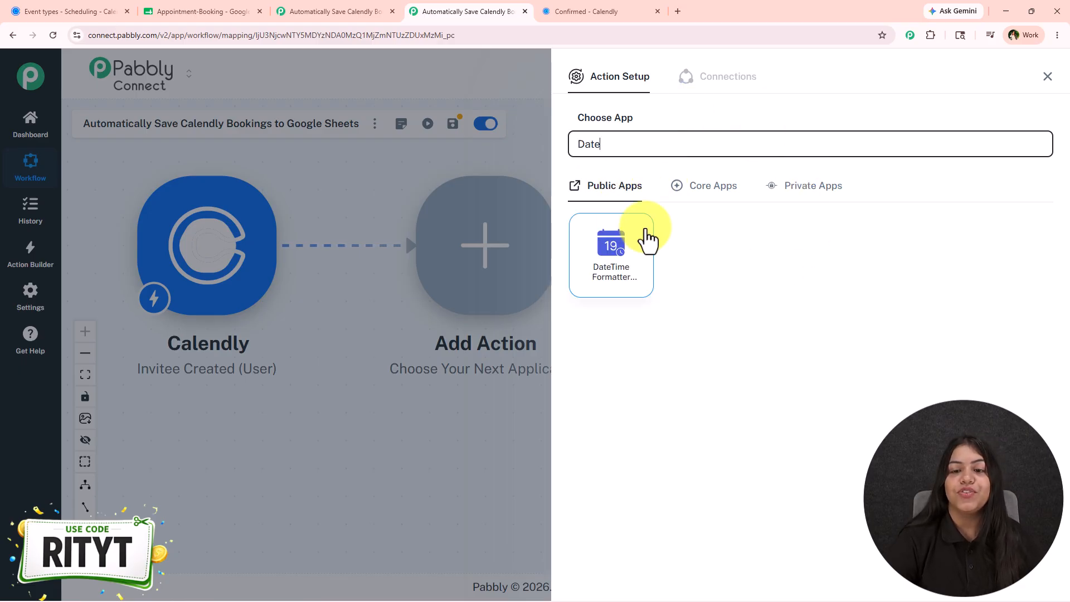
{"action": "left_click", "coordinate": [624, 261]}
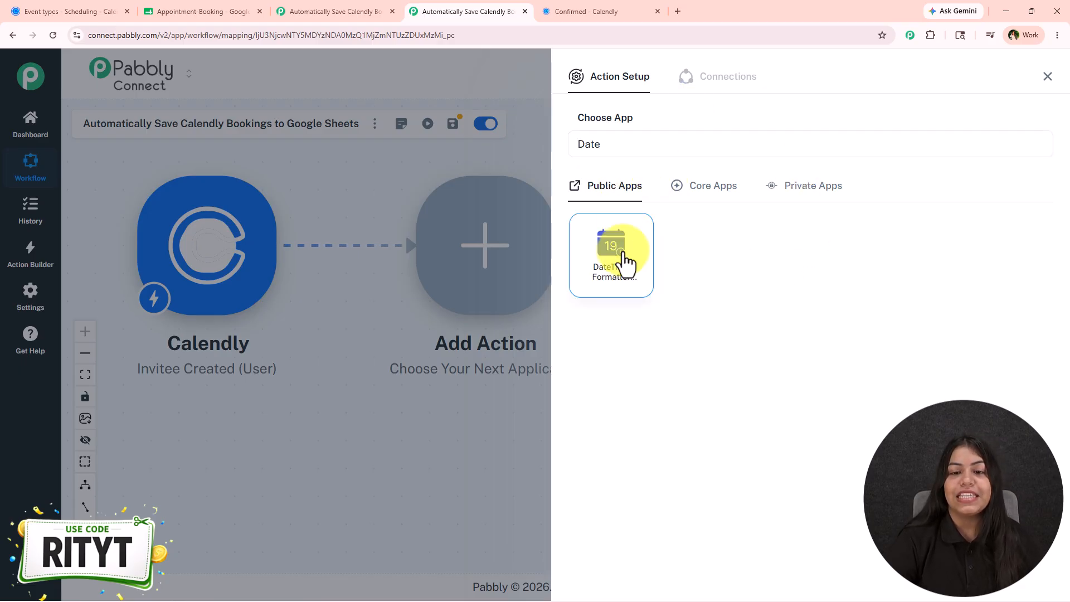
{"action": "left_click", "coordinate": [624, 209]}
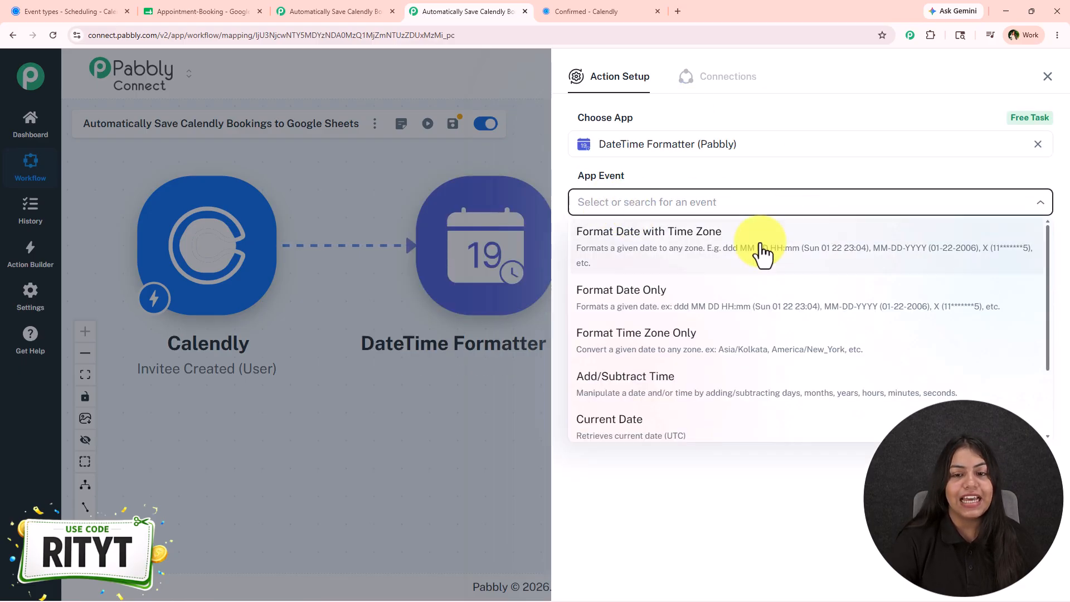
{"action": "left_click", "coordinate": [714, 245]}
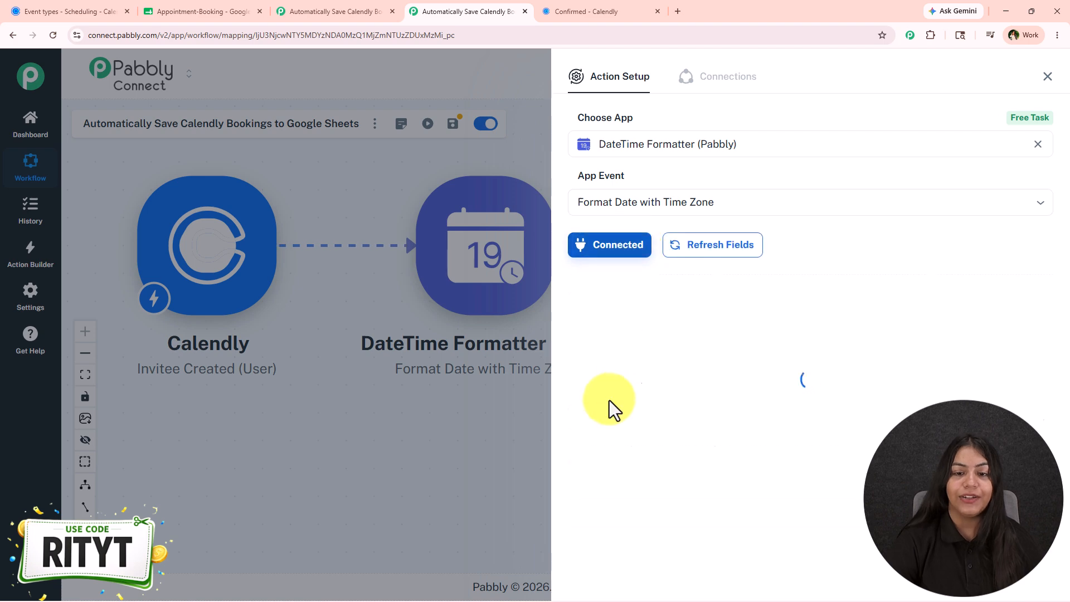
- Map the formatter's Date field to the Calendly res2 resource start_time field
{"action": "left_click", "coordinate": [617, 304]}
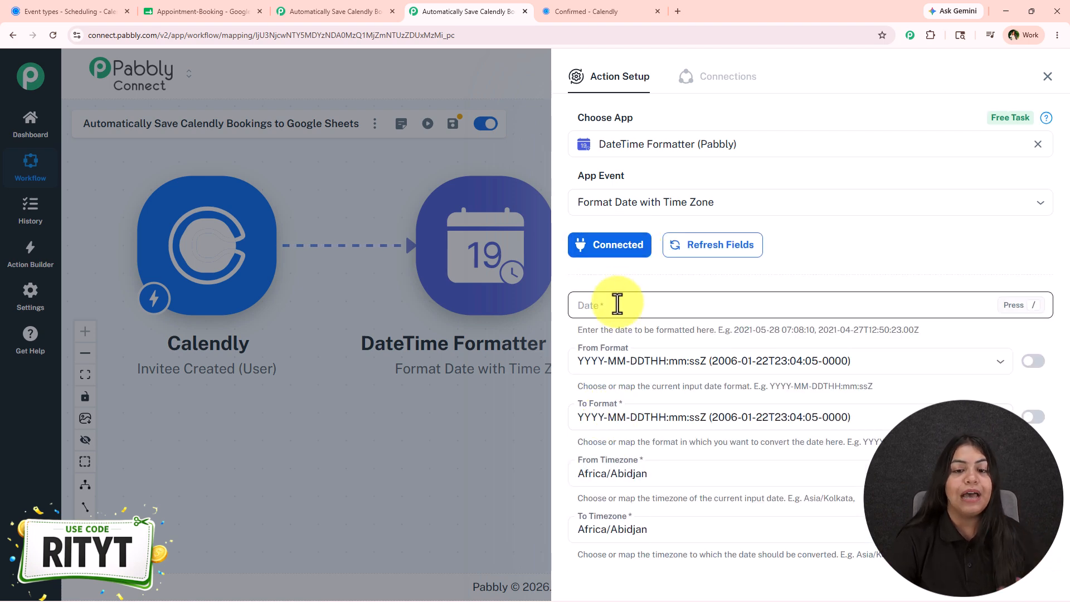
{"action": "scroll", "coordinate": [630, 270], "scroll_direction": "down", "scroll_amount": 1}
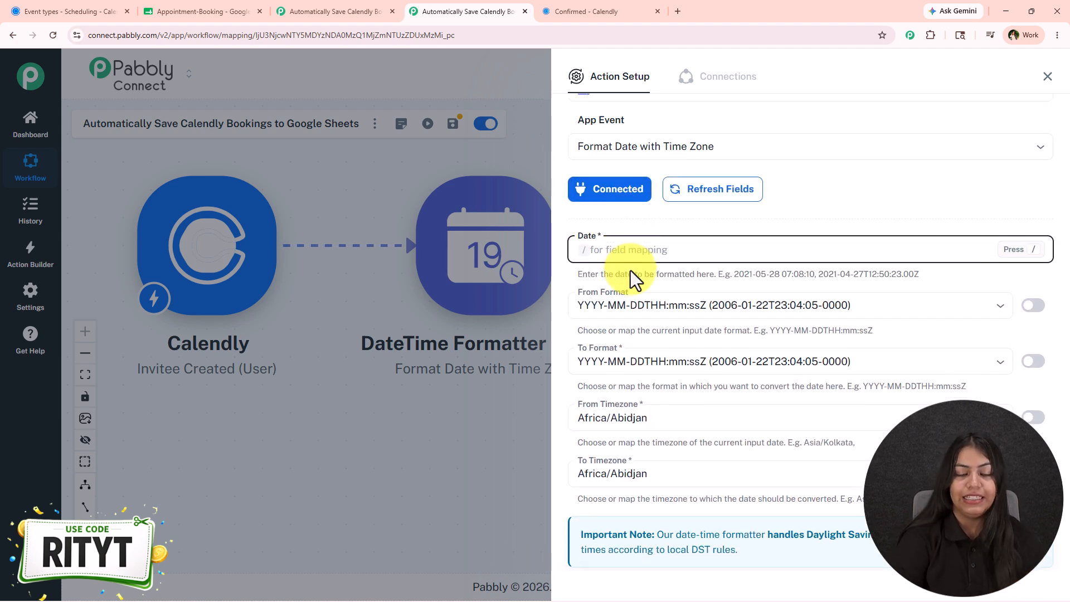
{"action": "type", "text": "/star"}
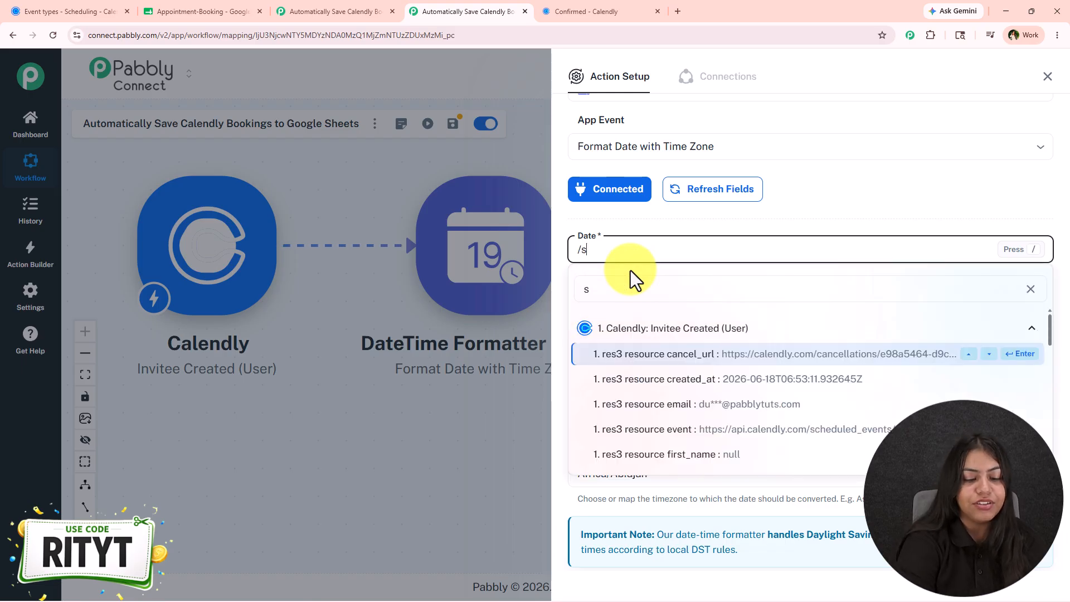
{"action": "left_click", "coordinate": [690, 380]}
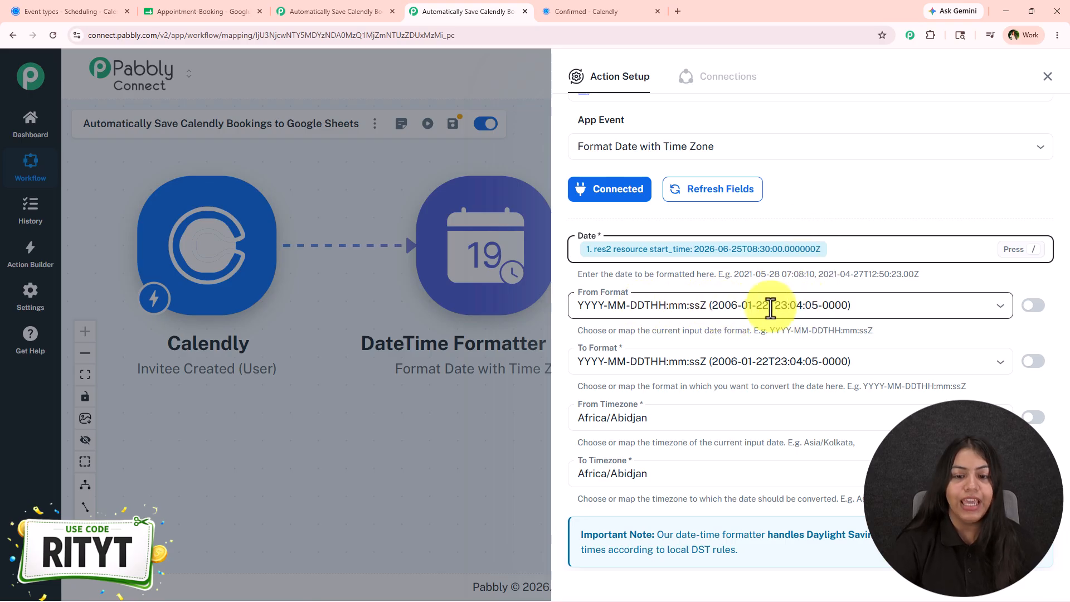
- Compare the spreadsheet's date format with the DateTime Formatter settings in the reference workflow
{"action": "scroll", "coordinate": [758, 334], "scroll_direction": "down", "scroll_amount": 1}
{"action": "left_click", "coordinate": [705, 306]}
{"action": "scroll", "coordinate": [693, 423], "scroll_direction": "down", "scroll_amount": 3}
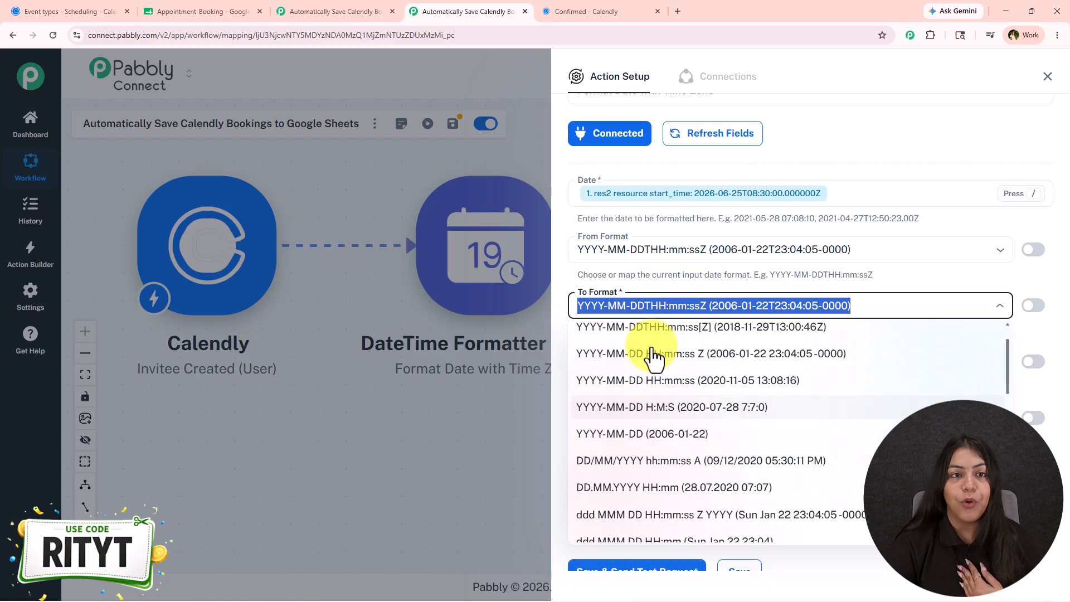
{"action": "left_click", "coordinate": [245, 11]}
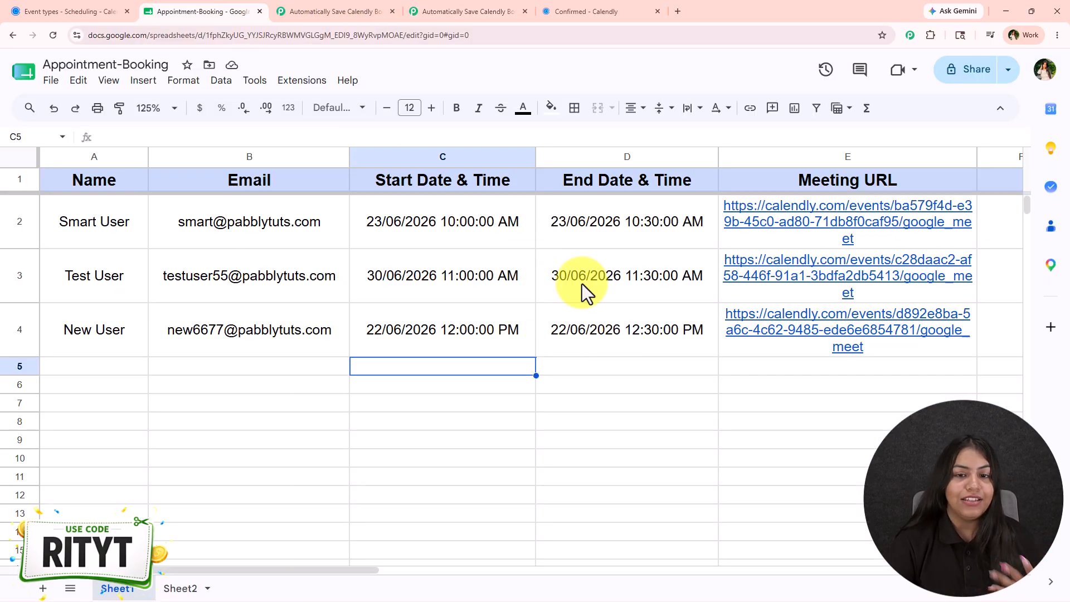
{"action": "left_click", "coordinate": [418, 8]}
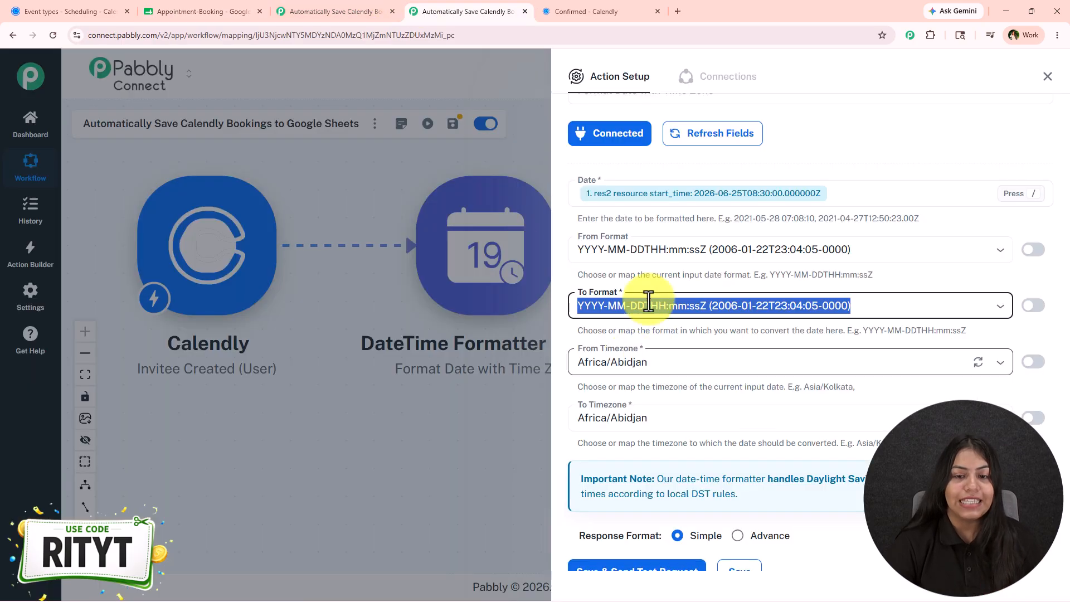
{"action": "left_click", "coordinate": [340, 10]}
{"action": "left_click", "coordinate": [411, 242]}
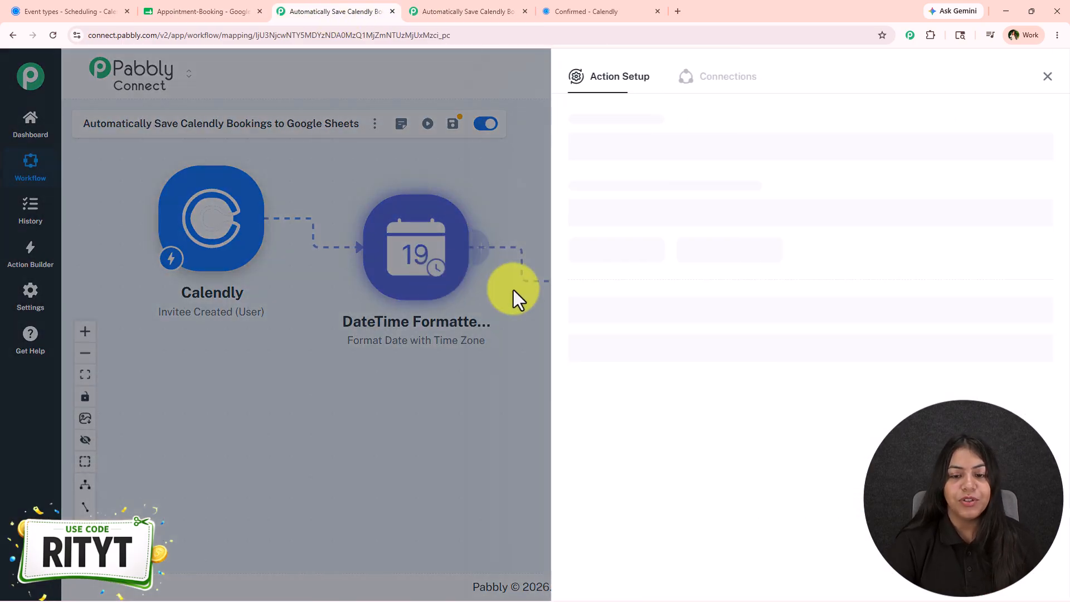
{"action": "scroll", "coordinate": [614, 338], "scroll_direction": "down", "scroll_amount": 1}
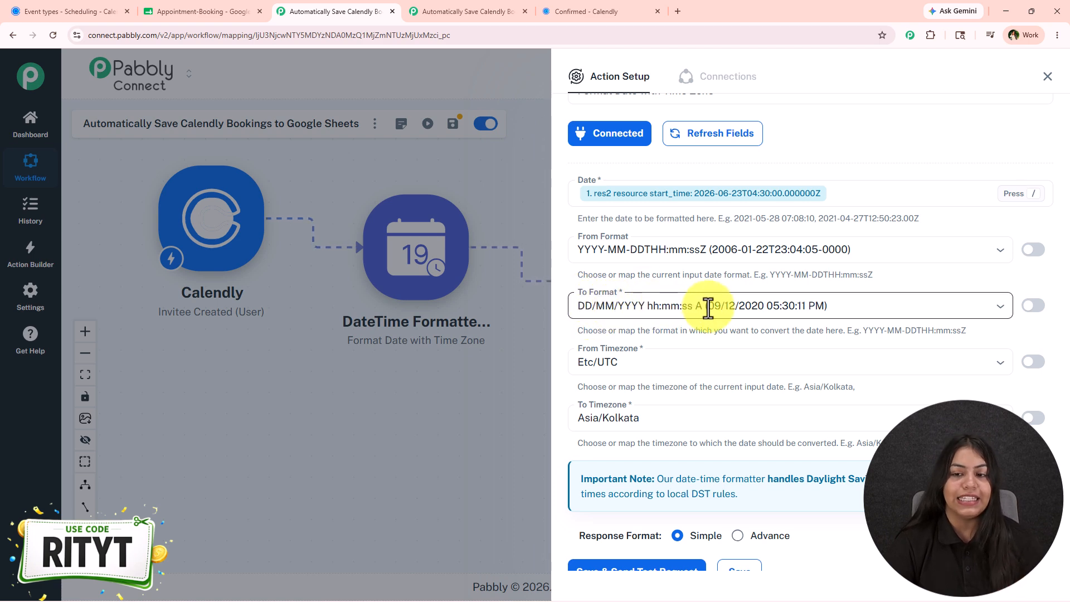
{"action": "left_click", "coordinate": [460, 11]}
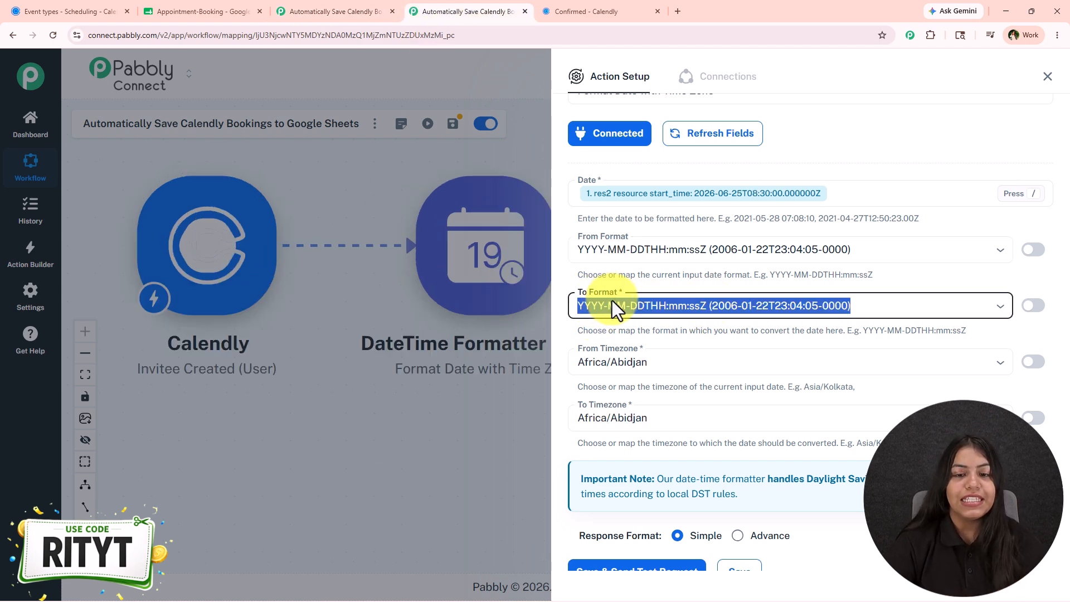
- Set the To Format to DD/MM/YYYY hh:mm:ss A
{"action": "left_click", "coordinate": [612, 301]}
{"action": "type", "text": "d"}
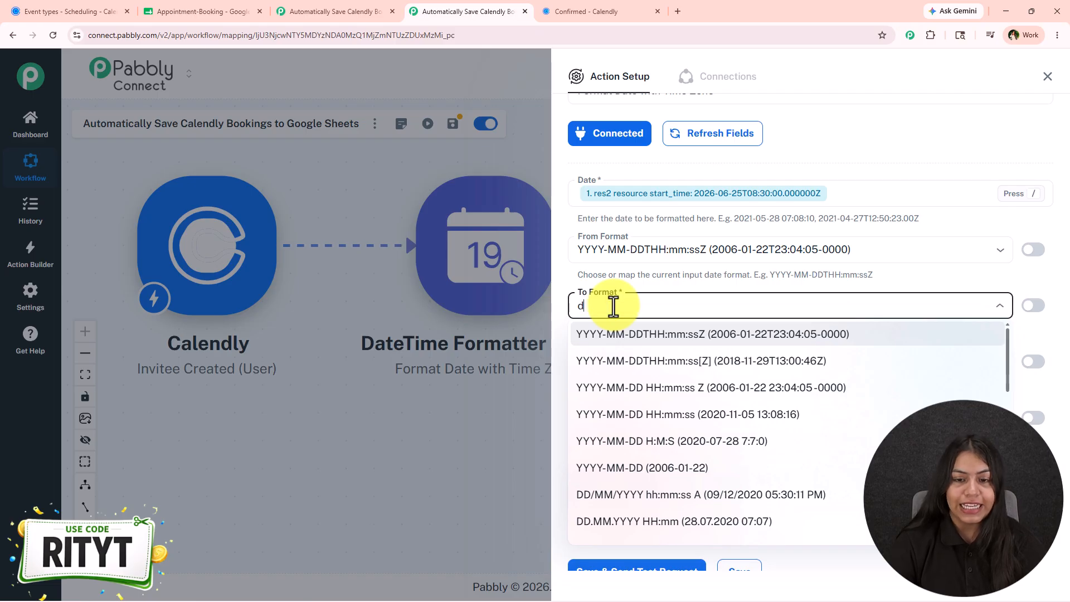
{"action": "type", "text": "dd"}
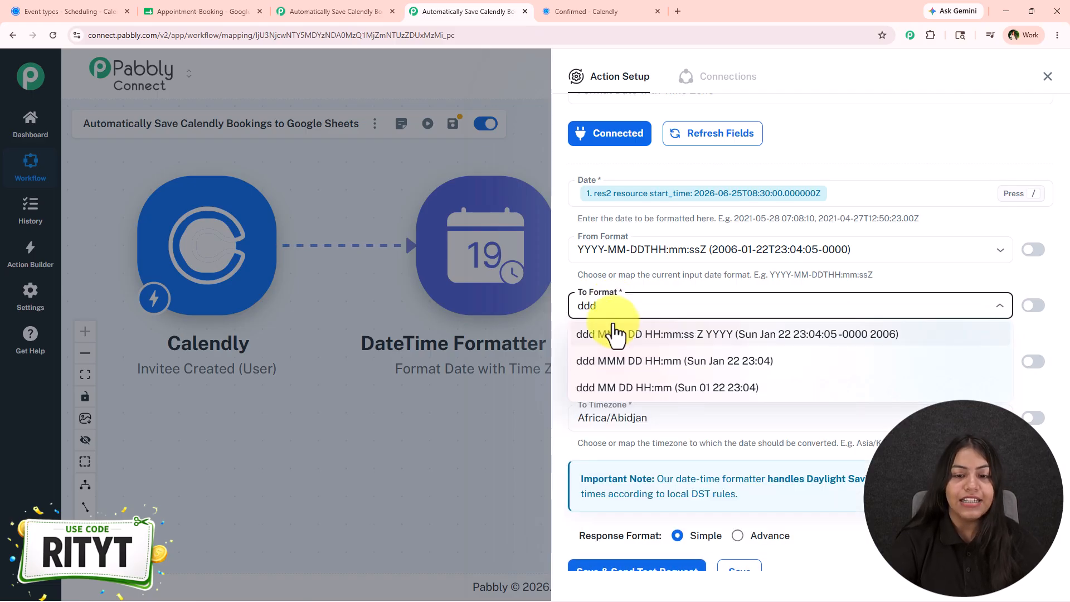
{"action": "key", "text": "BackSpace"}
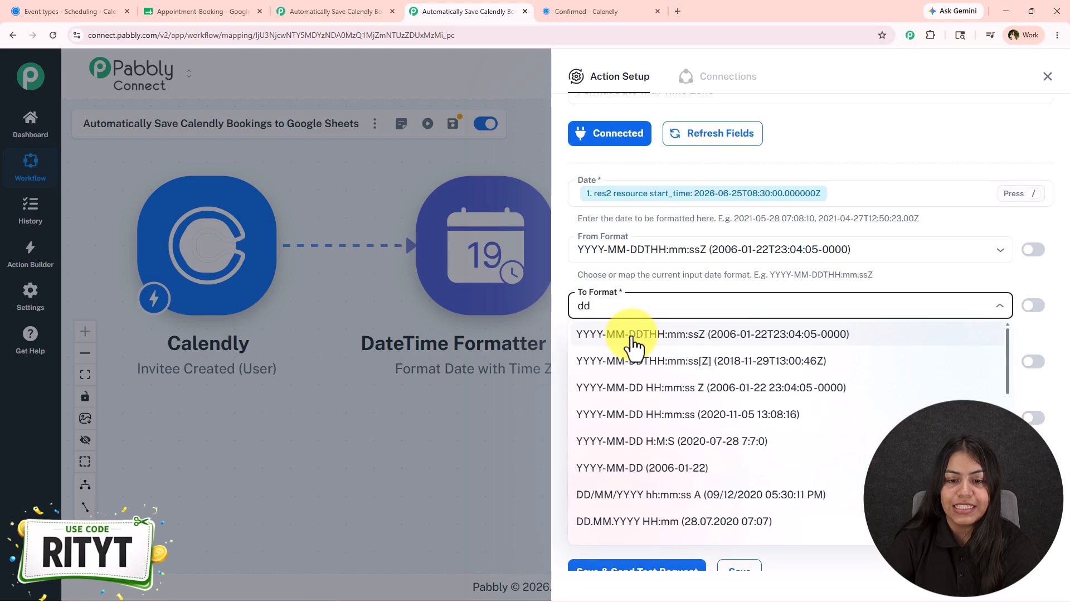
{"action": "type", "text": "/"}
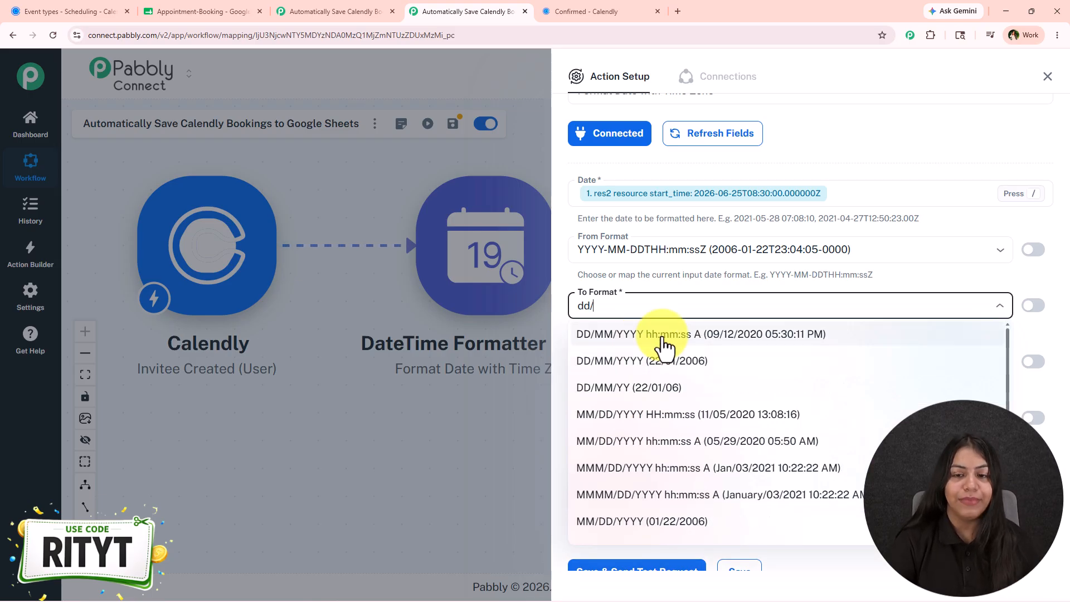
{"action": "left_click", "coordinate": [662, 337]}
- Set the From Timezone to Etc/UTC
{"action": "scroll", "coordinate": [696, 342], "scroll_direction": "down", "scroll_amount": 1}
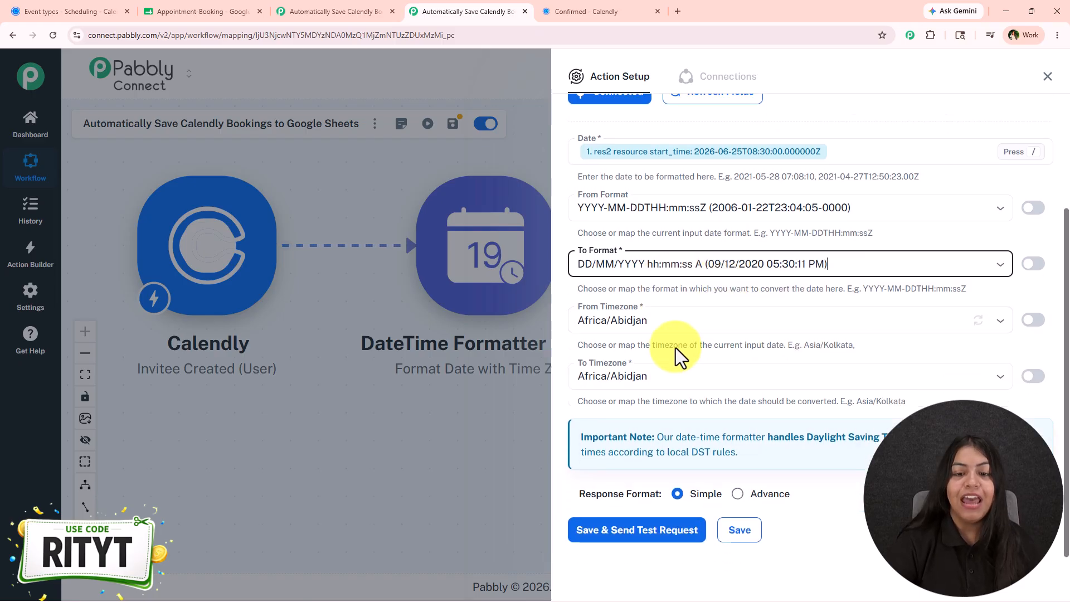
{"action": "left_click", "coordinate": [635, 304]}
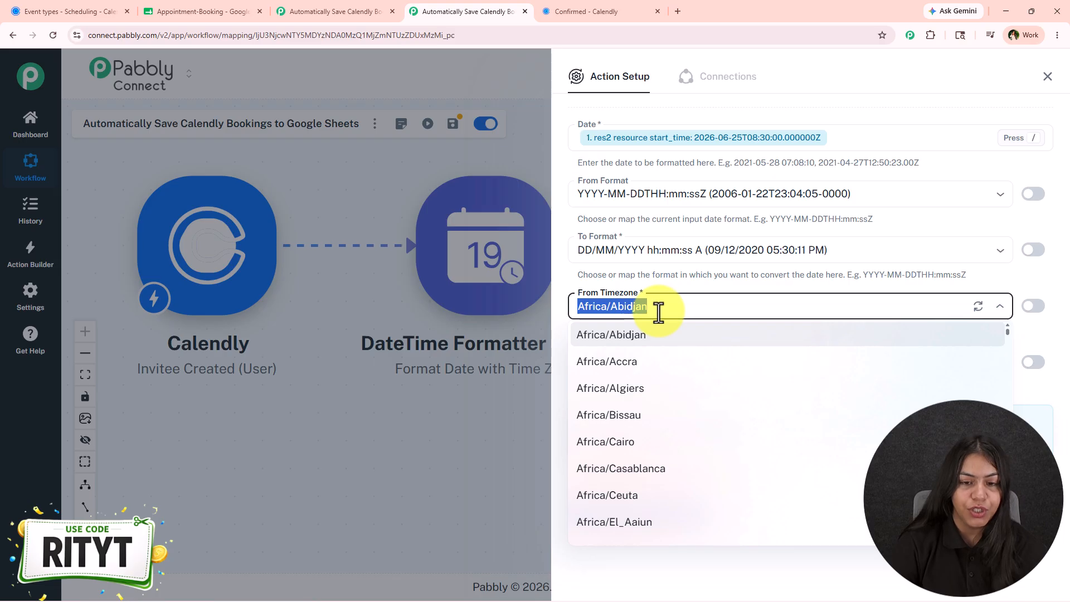
{"action": "type", "text": "UTC"}
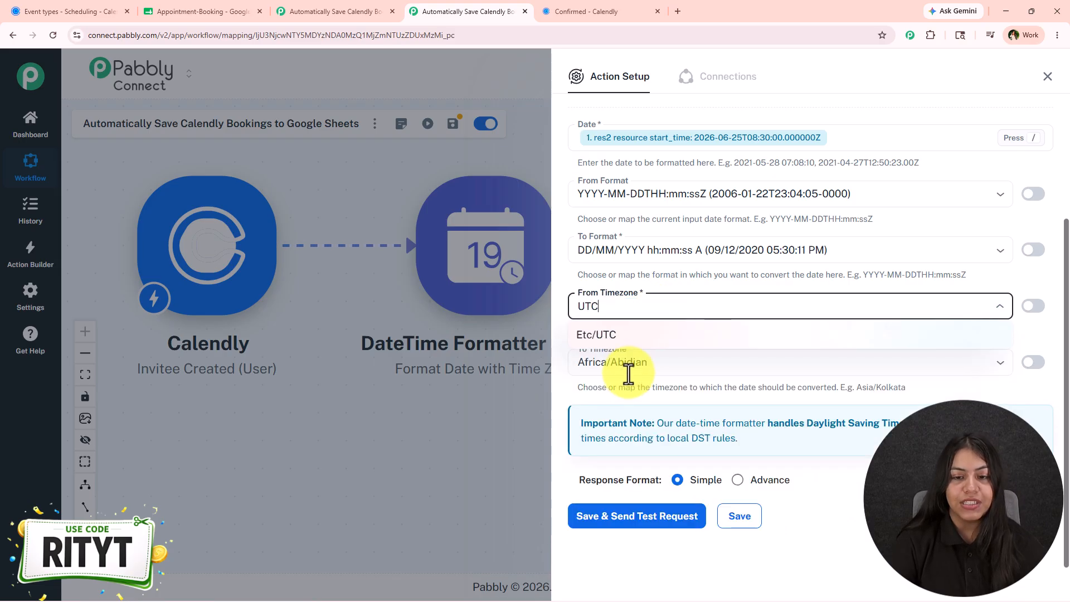
{"action": "left_click", "coordinate": [626, 341]}
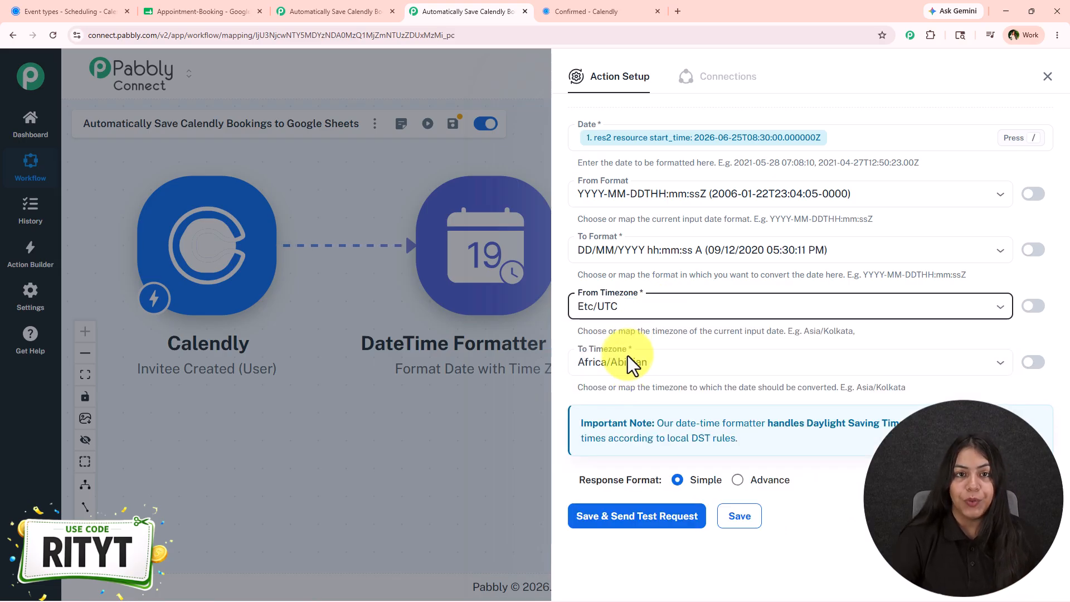
- Set the To Timezone to Asia/Kolkata, then save and send a test request and close the panel
{"action": "left_click", "coordinate": [623, 368]}
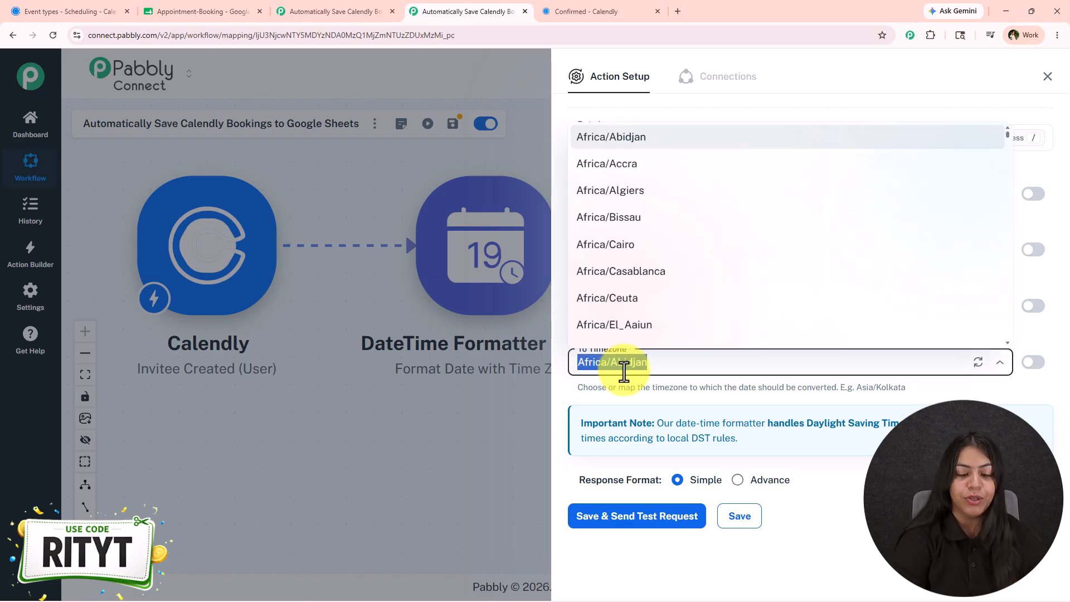
{"action": "type", "text": "kol"}
{"action": "left_click", "coordinate": [625, 390]}
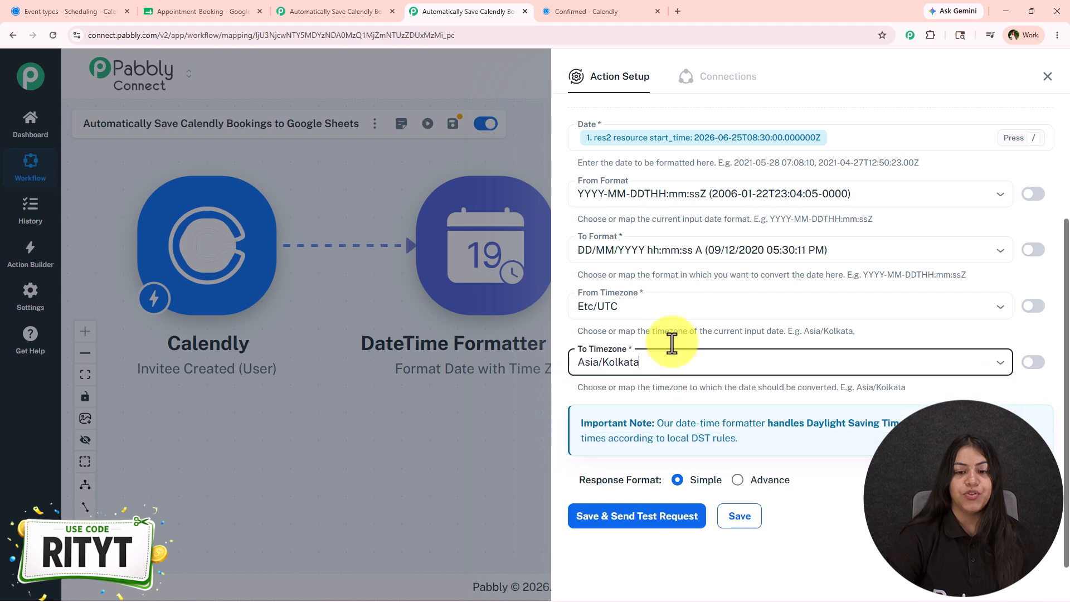
{"action": "left_click", "coordinate": [608, 518]}
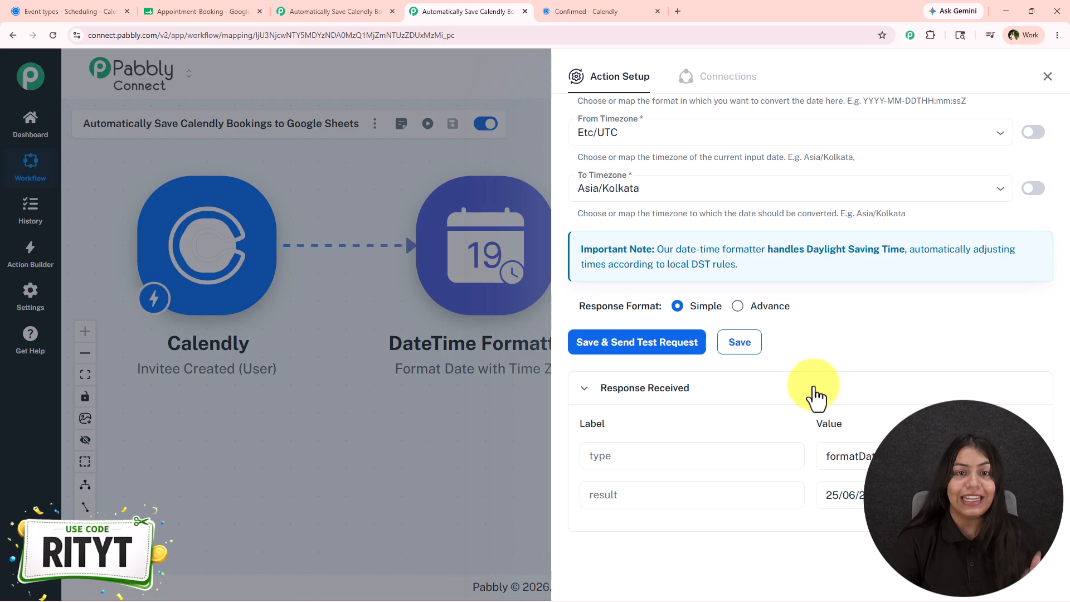
{"action": "left_click", "coordinate": [1048, 77]}
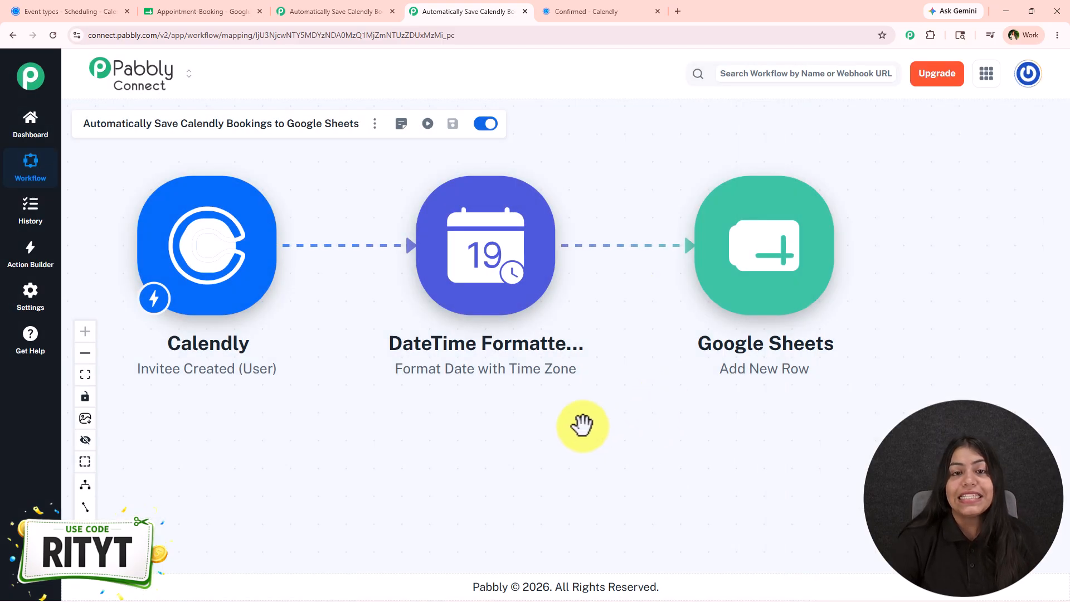
- Clone the DateTime Formatter step
{"action": "left_click_drag", "start_coordinate": [582, 425], "coordinate": [487, 426]}
{"action": "right_click", "coordinate": [378, 231]}
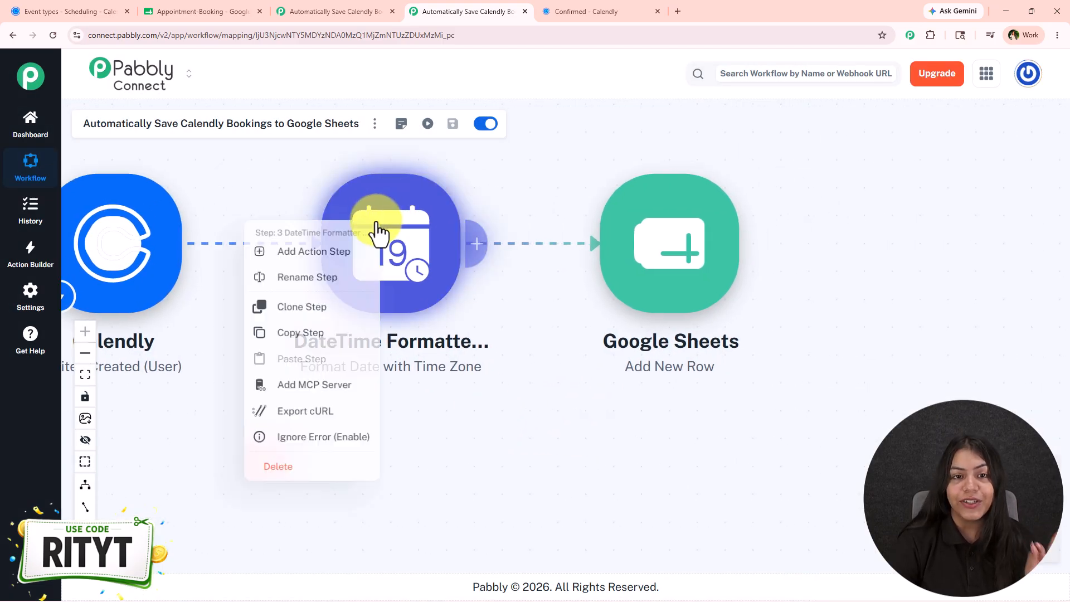
{"action": "left_click", "coordinate": [336, 313]}
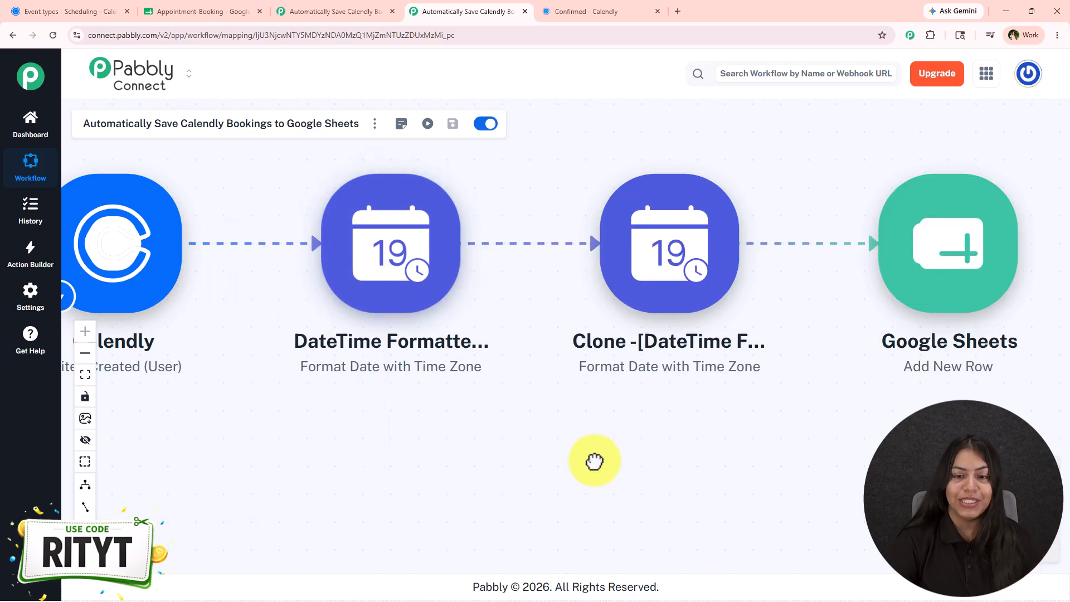
- In the cloned formatter, replace the Date mapping with the Calendly res2 resource end_time field
{"action": "left_click_drag", "start_coordinate": [612, 461], "coordinate": [445, 462]}
{"action": "left_click", "coordinate": [528, 245]}
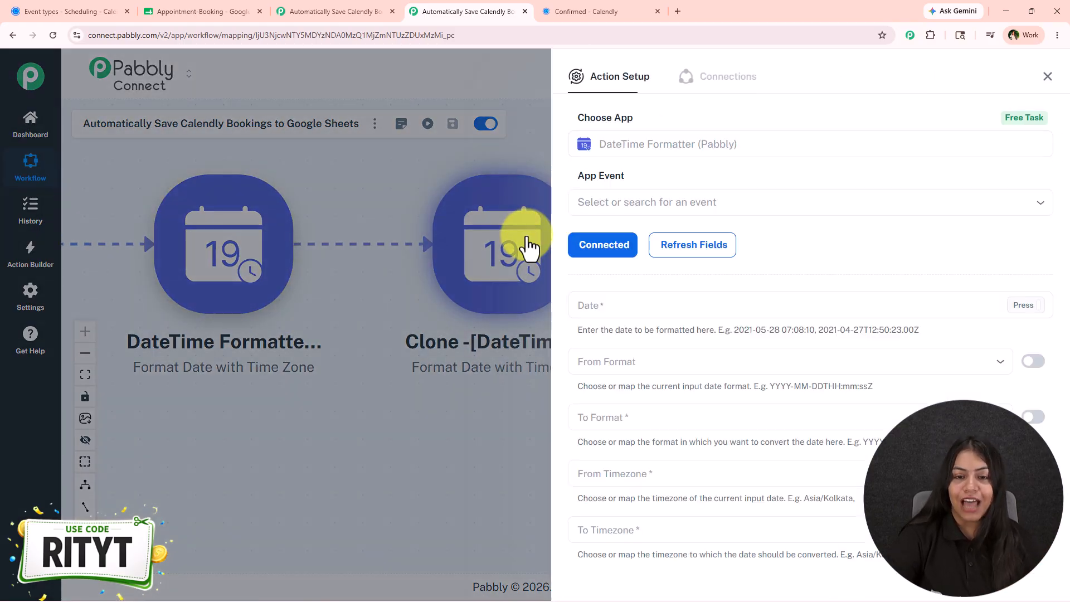
{"action": "left_click", "coordinate": [686, 303]}
{"action": "key", "text": "BackSpace"}
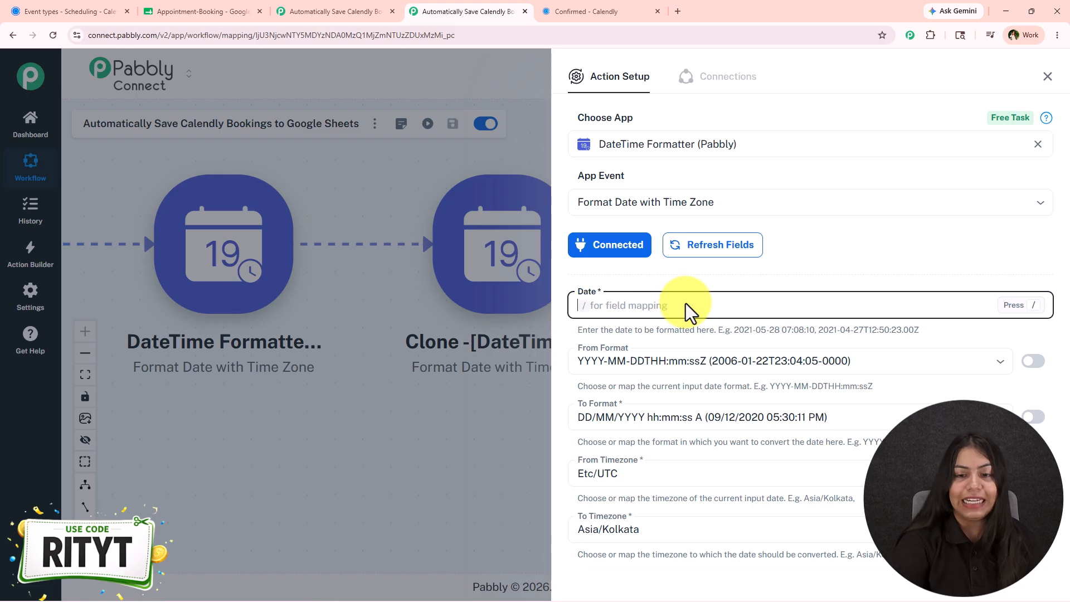
{"action": "type", "text": "/end"}
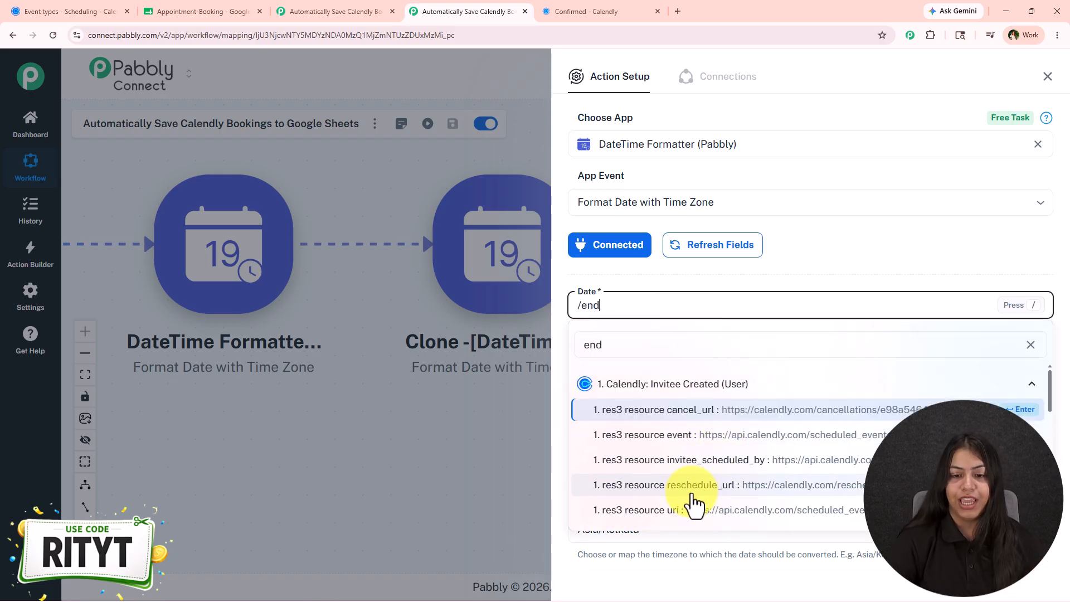
{"action": "scroll", "coordinate": [688, 468], "scroll_direction": "down", "scroll_amount": 5}
{"action": "left_click", "coordinate": [711, 393]}
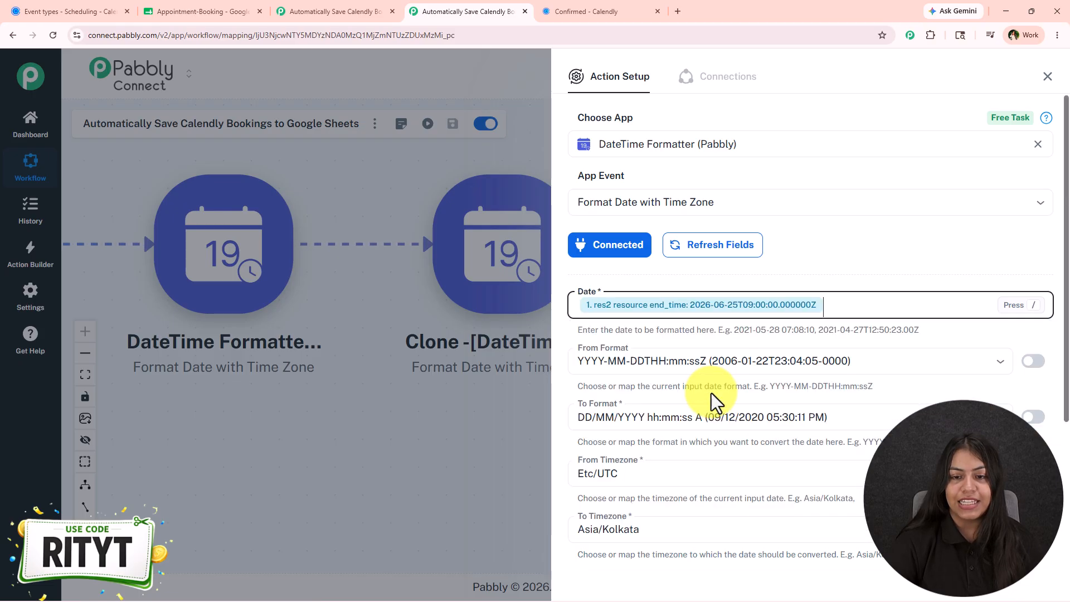
- Save and send a test request for the cloned formatter, then close its panel
{"action": "scroll", "coordinate": [722, 404], "scroll_direction": "down", "scroll_amount": 4}
{"action": "left_click", "coordinate": [650, 471]}
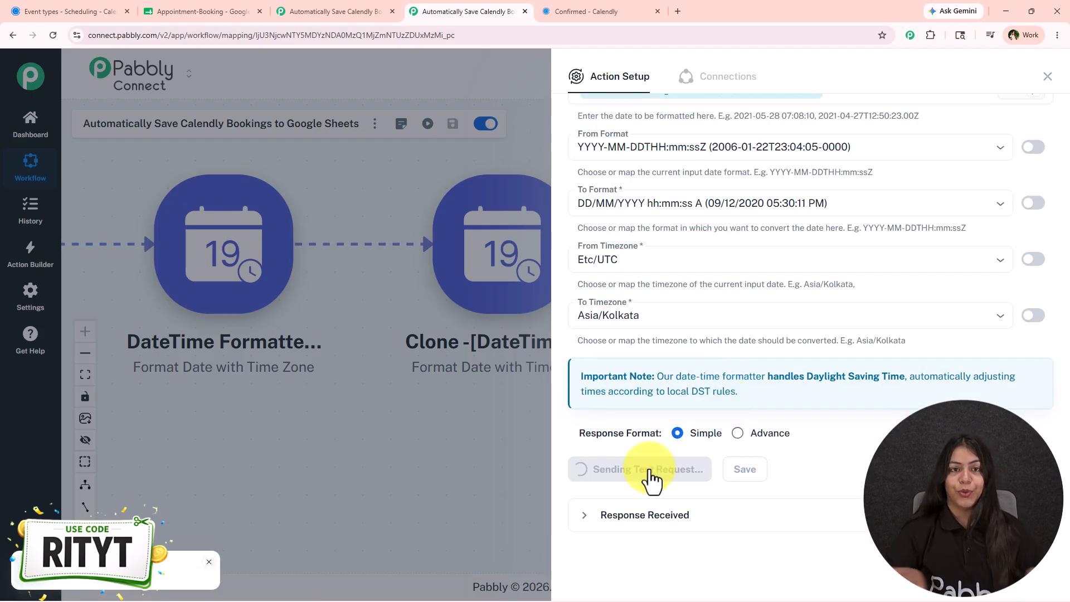
{"action": "scroll", "coordinate": [792, 273], "scroll_direction": "down", "scroll_amount": 2}
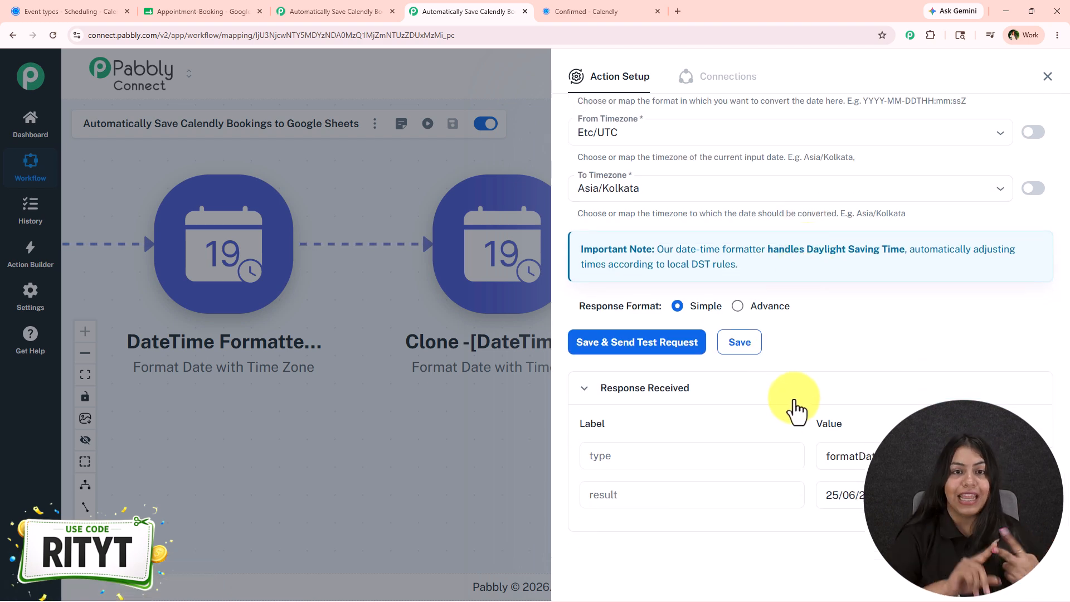
{"action": "left_click", "coordinate": [1048, 77]}
- In the Google Sheets action, remap Start Date & Time to the DateTime Formatter step's result
{"action": "left_click", "coordinate": [538, 209]}
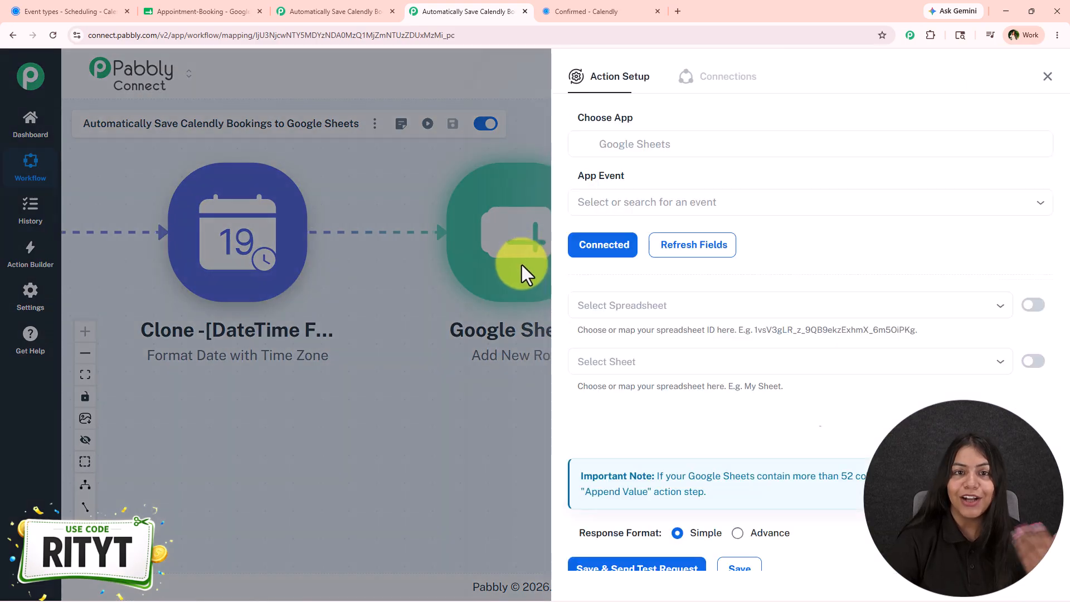
{"action": "scroll", "coordinate": [765, 283], "scroll_direction": "down", "scroll_amount": 4}
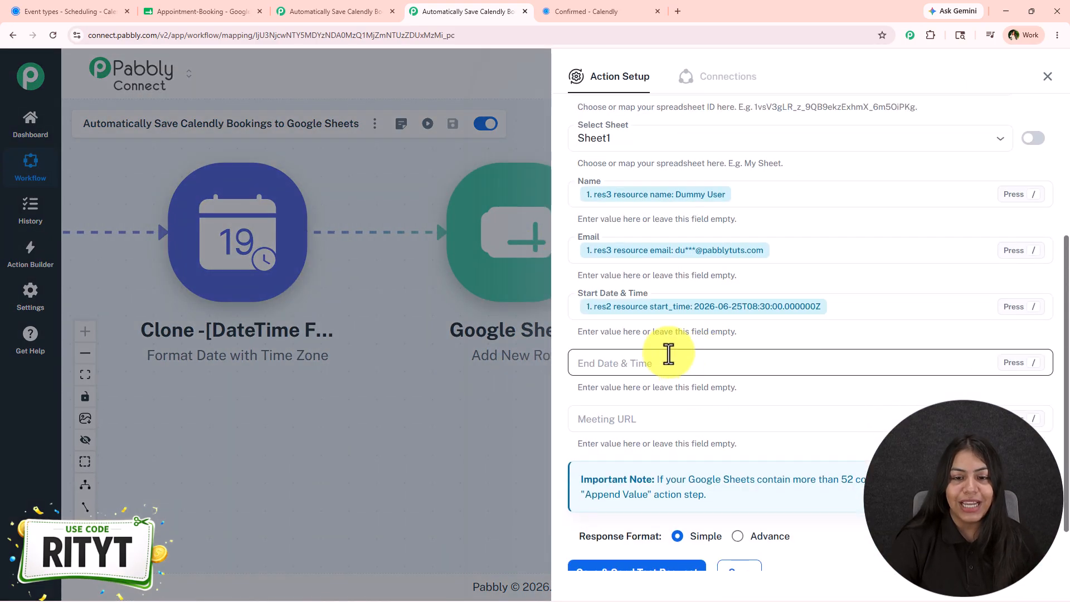
{"action": "left_click", "coordinate": [671, 309]}
{"action": "key", "text": "BackSpace"}
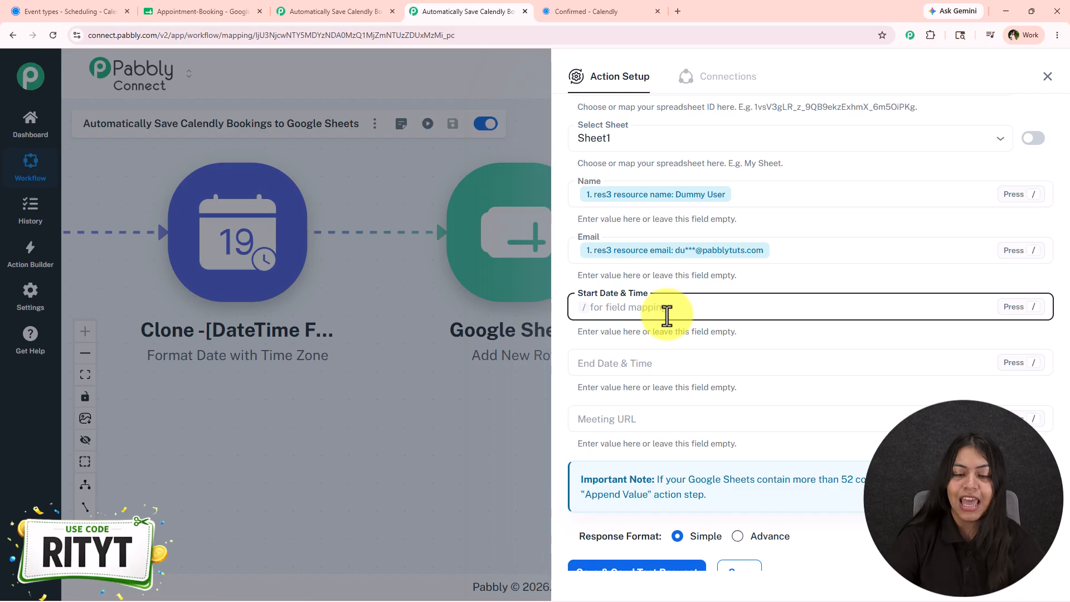
{"action": "type", "text": "/"}
{"action": "left_click", "coordinate": [636, 415]}
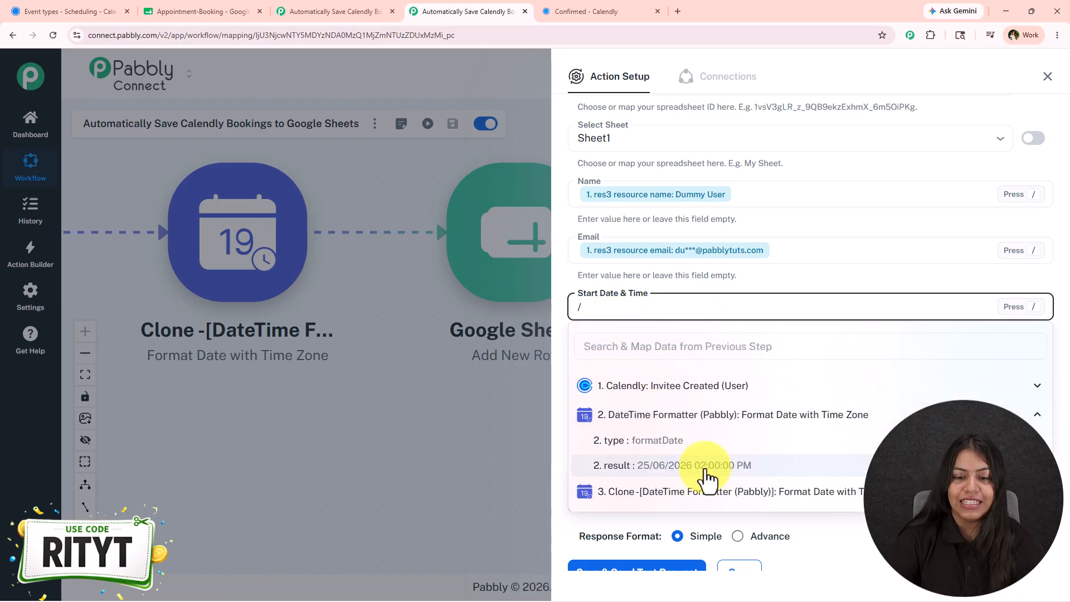
{"action": "left_click", "coordinate": [707, 472]}
- In the Google Sheets action, map End Date & Time to the cloned DateTime Formatter step's result
{"action": "left_click", "coordinate": [626, 362]}
{"action": "type", "text": "/"}
{"action": "left_click", "coordinate": [674, 500]}
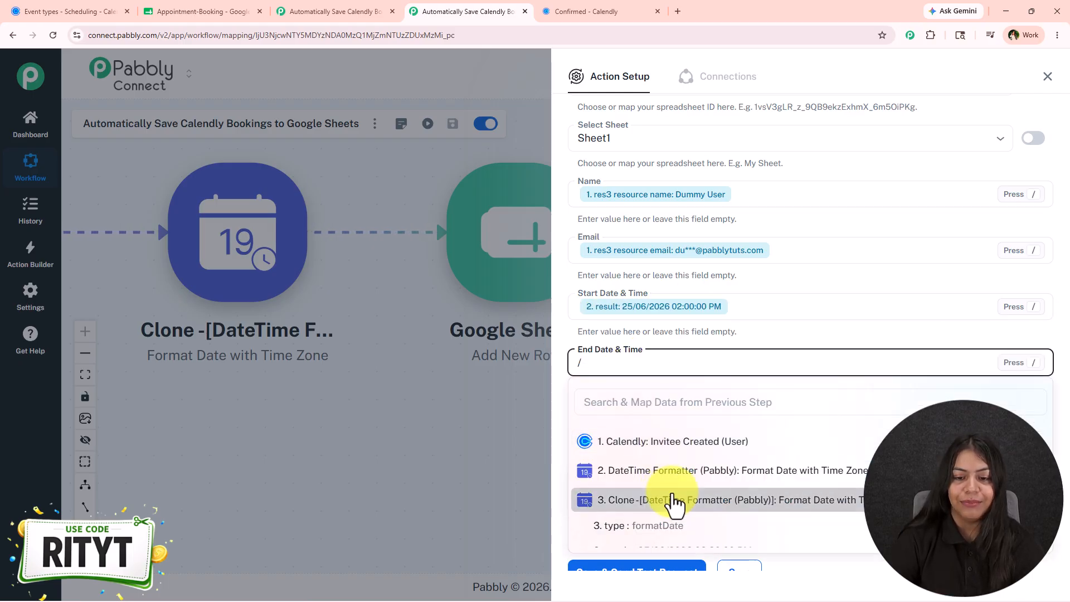
{"action": "left_click", "coordinate": [709, 556]}
{"action": "scroll", "coordinate": [731, 351], "scroll_direction": "down", "scroll_amount": 1}
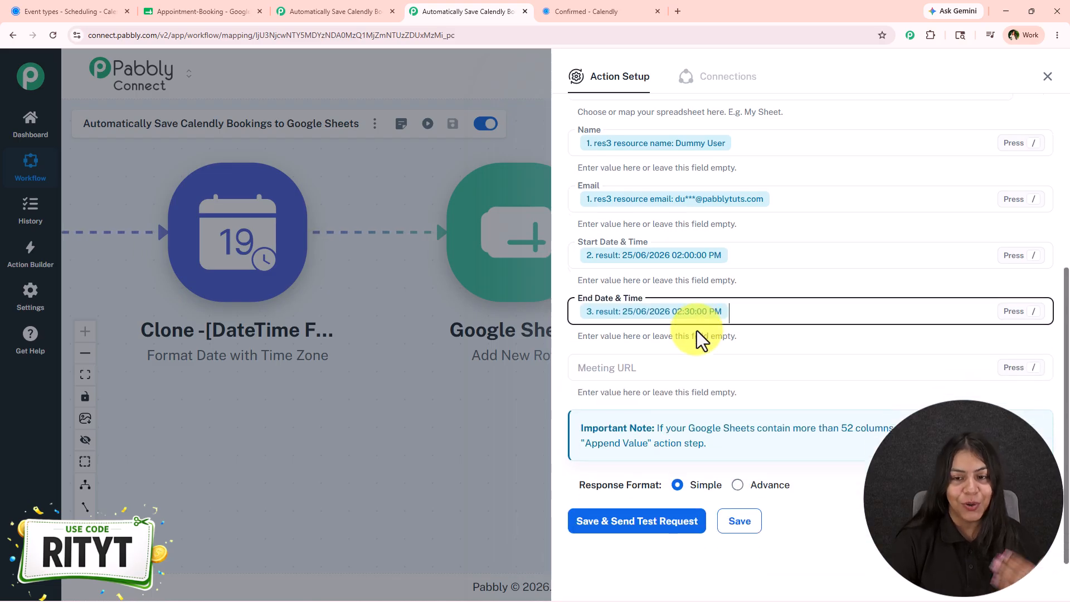
{"action": "left_click", "coordinate": [695, 362]}
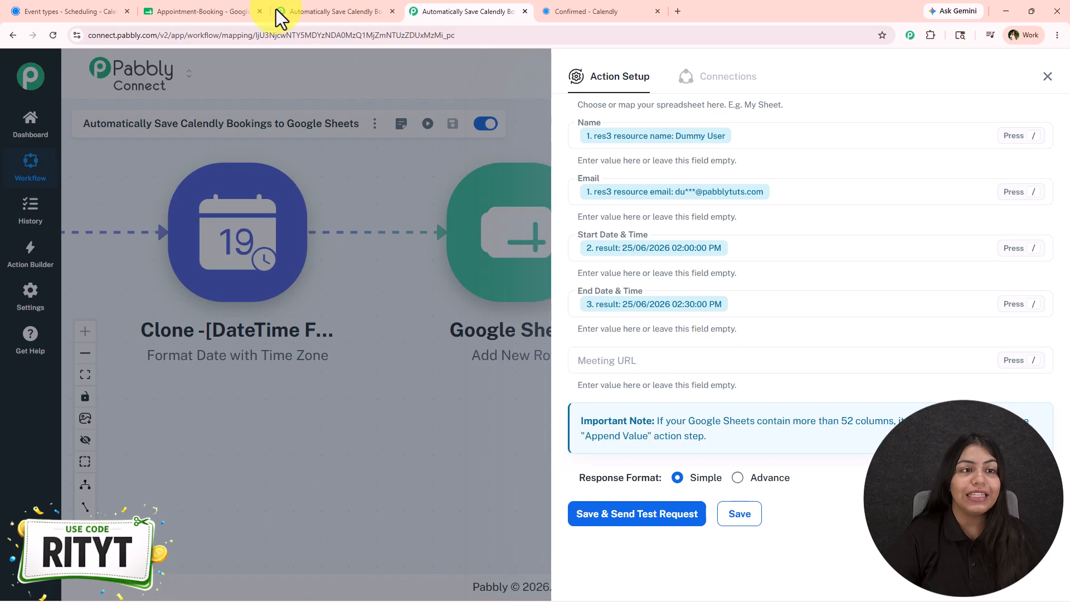
- Compare against the sheet's columns, then map Meeting URL to the Calendly res2 resource location join_url field
{"action": "left_click", "coordinate": [234, 11]}
{"action": "mouse_move", "coordinate": [760, 354]}
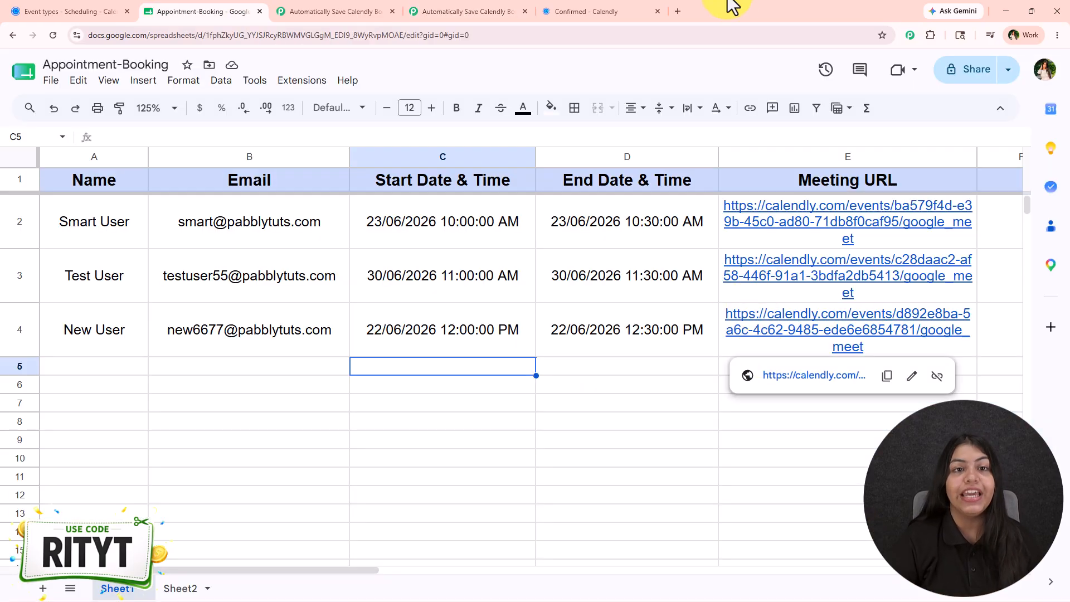
{"action": "left_click", "coordinate": [412, 11]}
{"action": "left_click", "coordinate": [629, 360]}
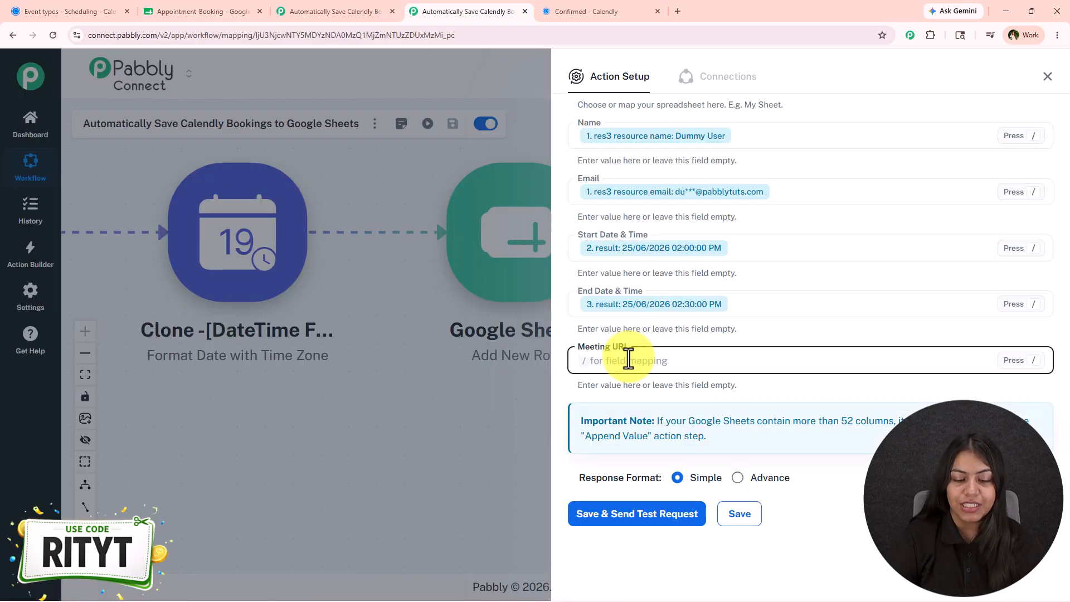
{"action": "type", "text": "/joi"}
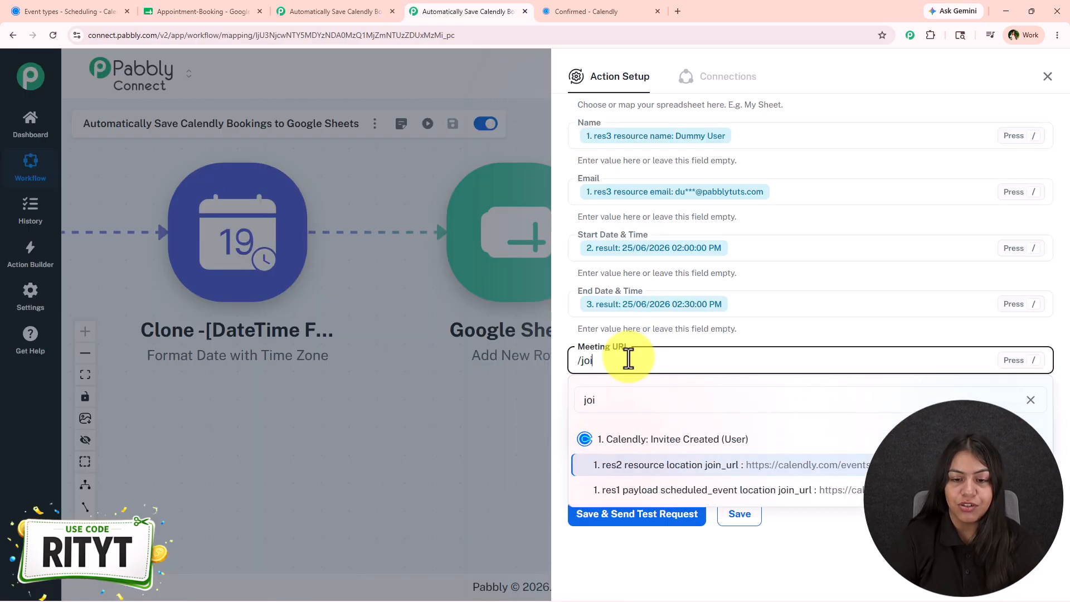
{"action": "left_click", "coordinate": [713, 465]}
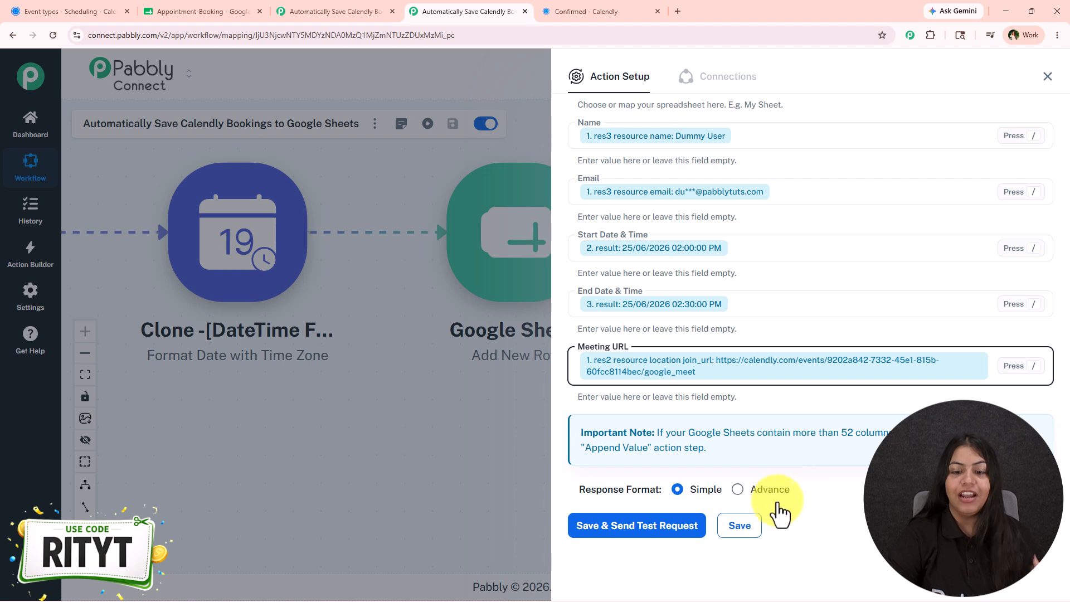
- Save and send a test request for the Google Sheets action, then close its panel
{"action": "mouse_move", "coordinate": [770, 509]}
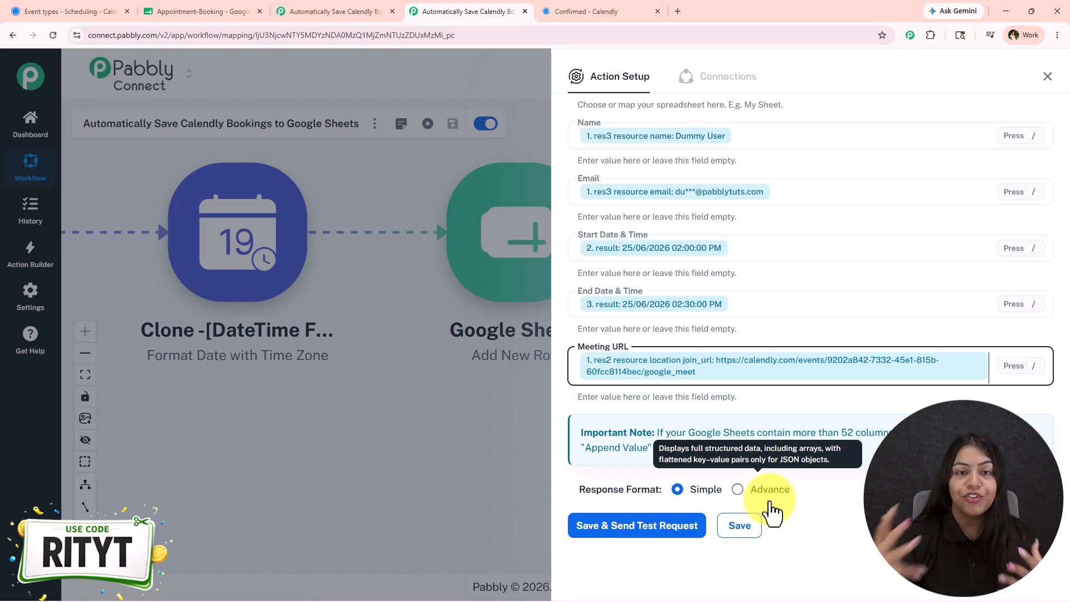
{"action": "left_click", "coordinate": [671, 536]}
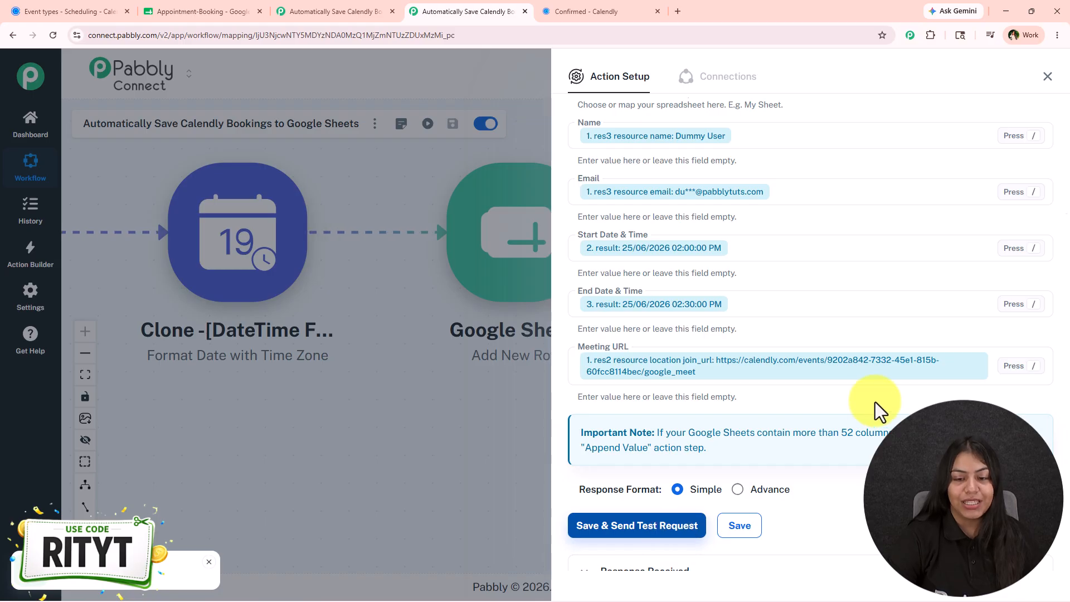
{"action": "scroll", "coordinate": [872, 411], "scroll_direction": "down", "scroll_amount": 4}
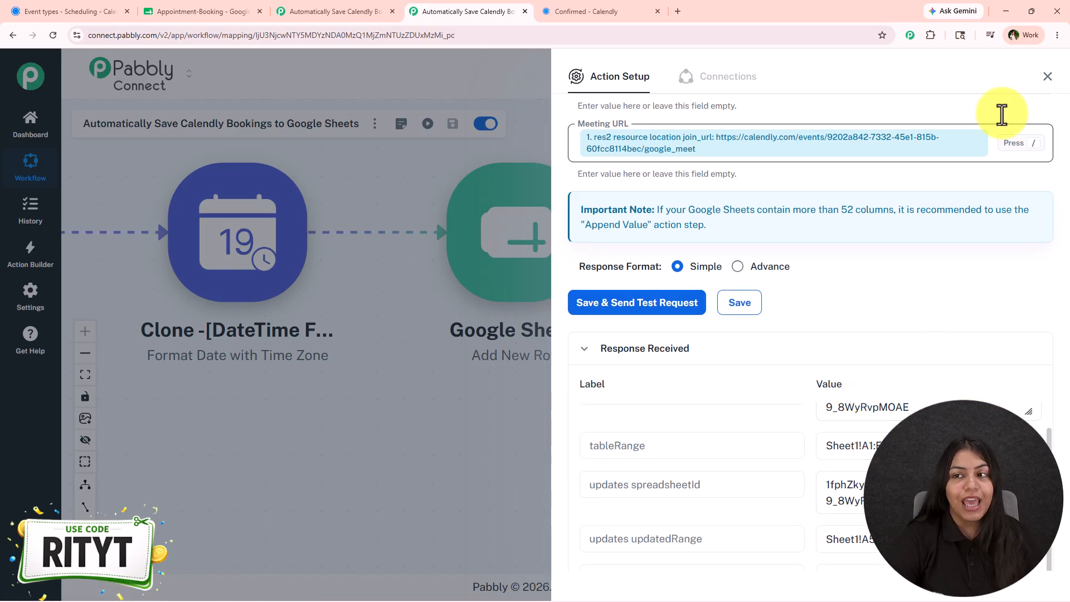
{"action": "left_click", "coordinate": [1048, 77]}
{"action": "left_click_drag", "start_coordinate": [432, 425], "coordinate": [779, 377]}
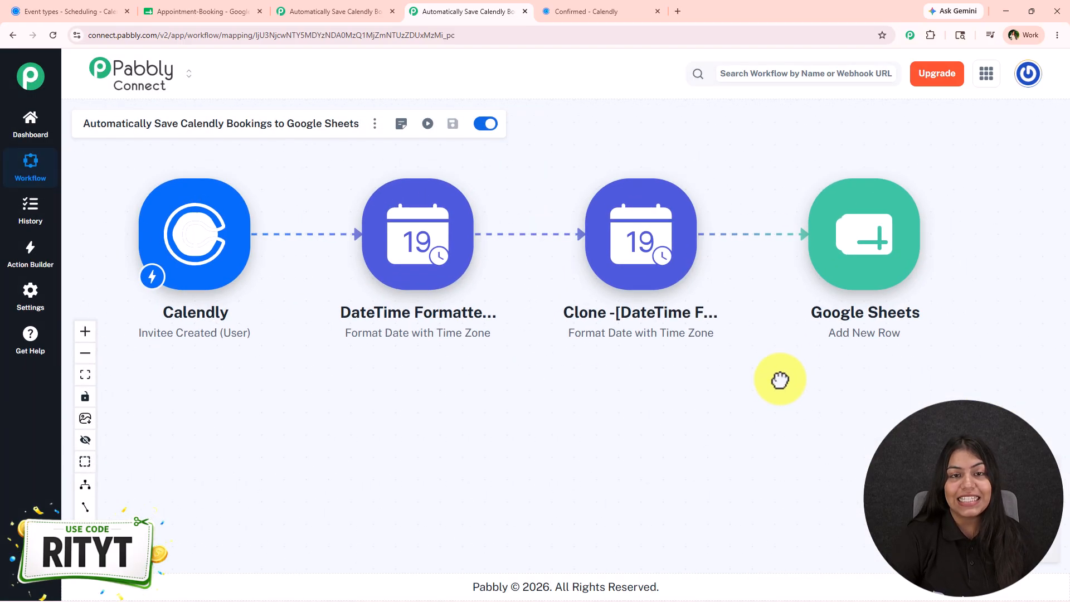
- Examine the newly added booking row in the Appointment-Booking spreadsheet
{"action": "left_click", "coordinate": [253, 4]}
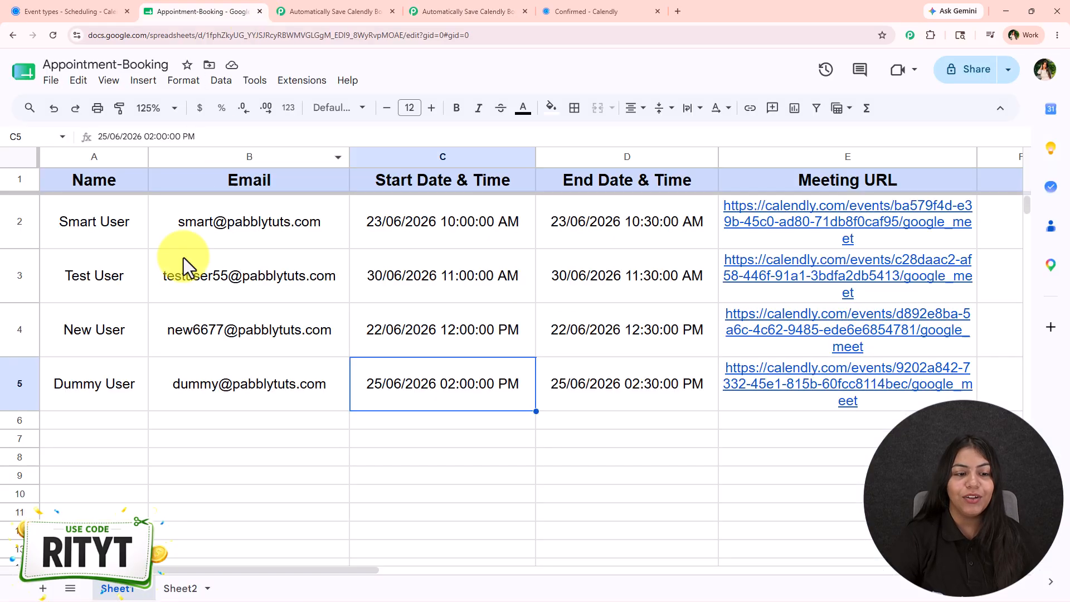
{"action": "left_click_drag", "start_coordinate": [79, 390], "coordinate": [780, 390]}
{"action": "left_click", "coordinate": [691, 458]}
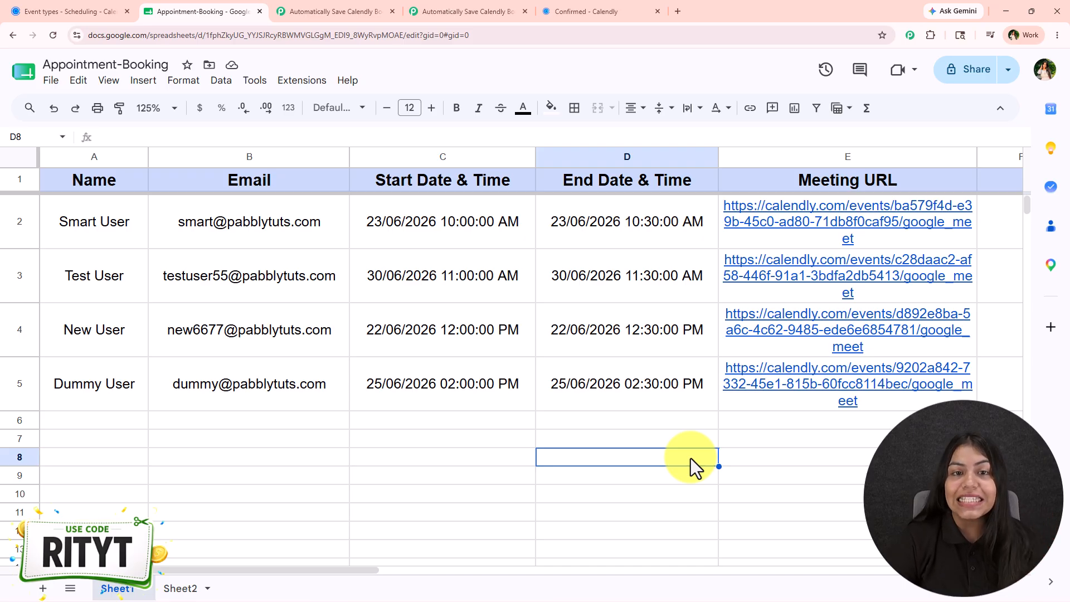
{"action": "left_click_drag", "start_coordinate": [109, 382], "coordinate": [697, 392]}
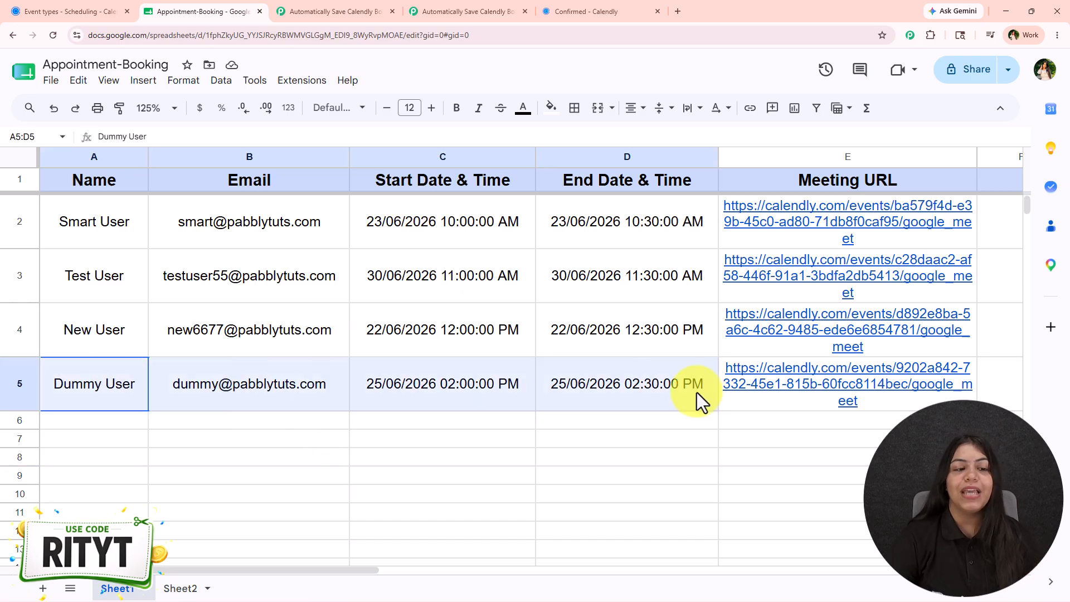
{"action": "left_click", "coordinate": [590, 475]}
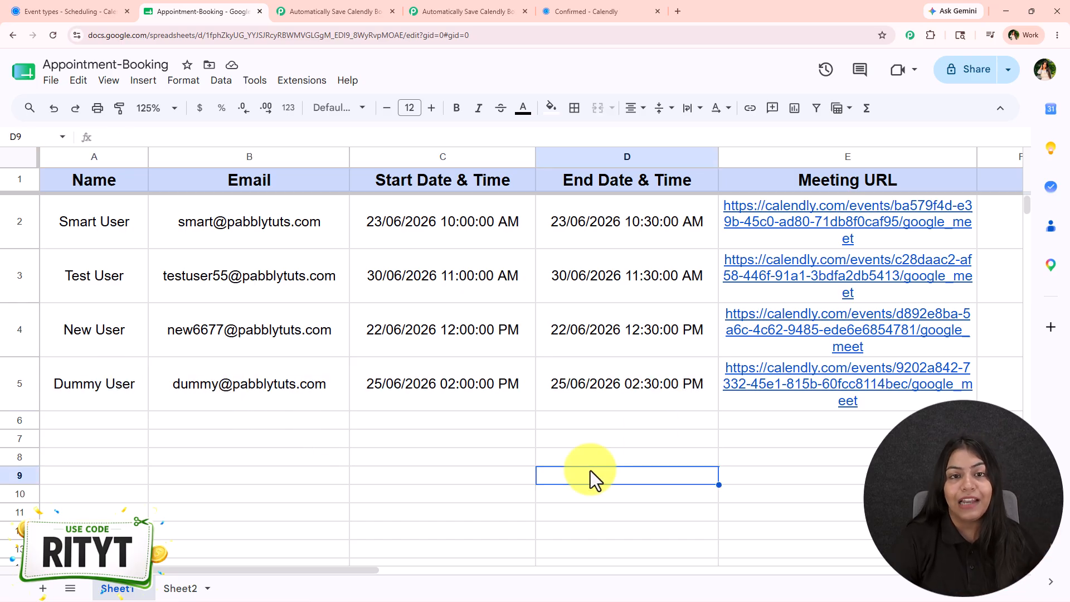
{"action": "left_click", "coordinate": [456, 10]}
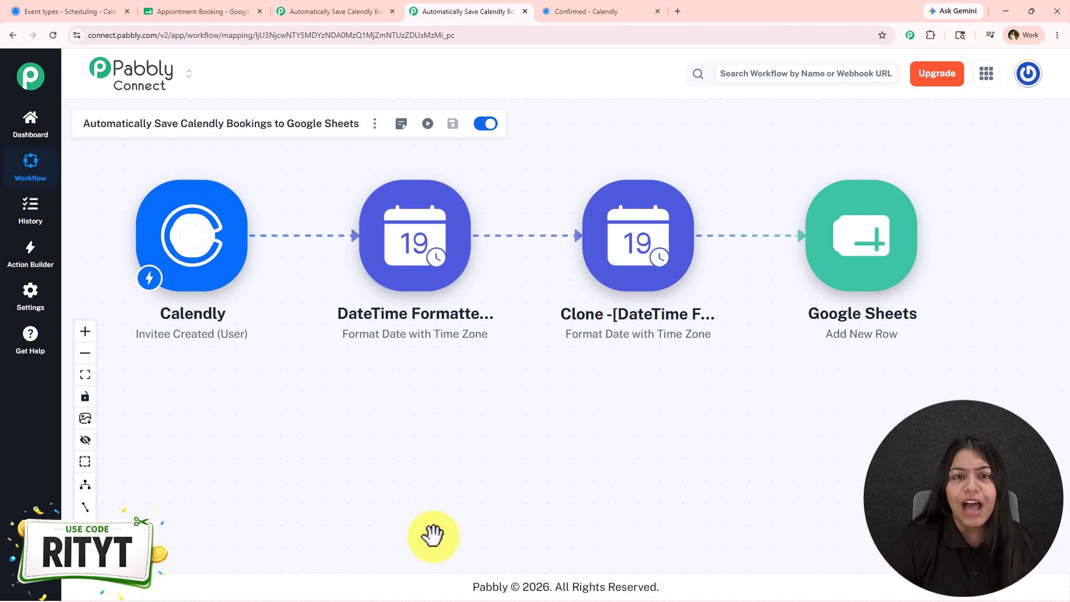